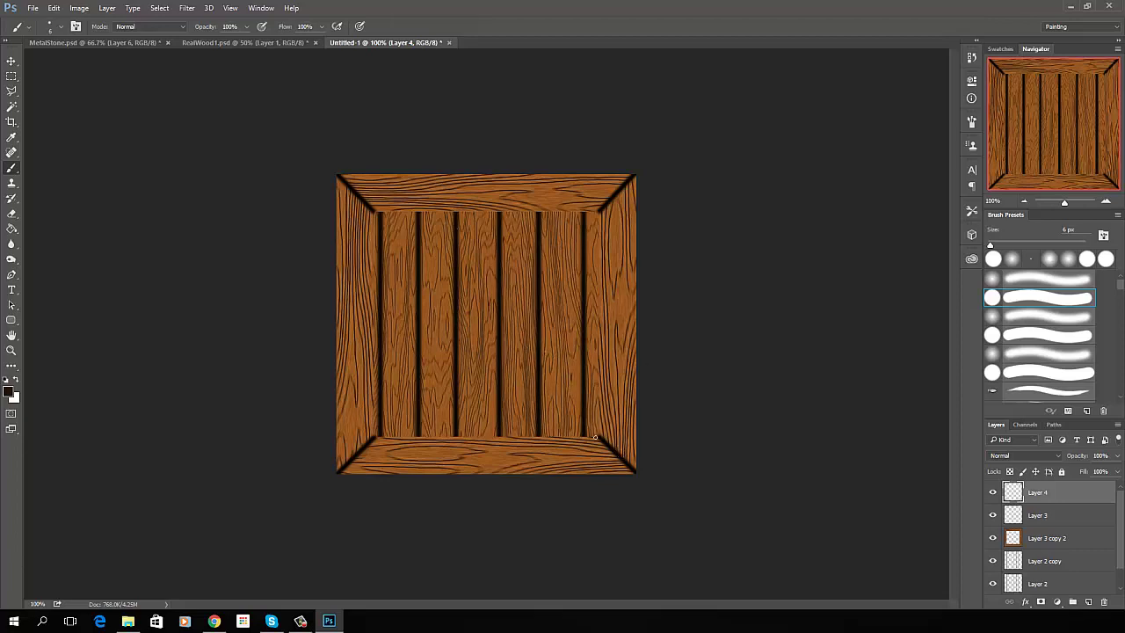
Step: Delete Layer 3 and Layer 4 to remove the diagonal corner lines
shift+click(1055, 515)
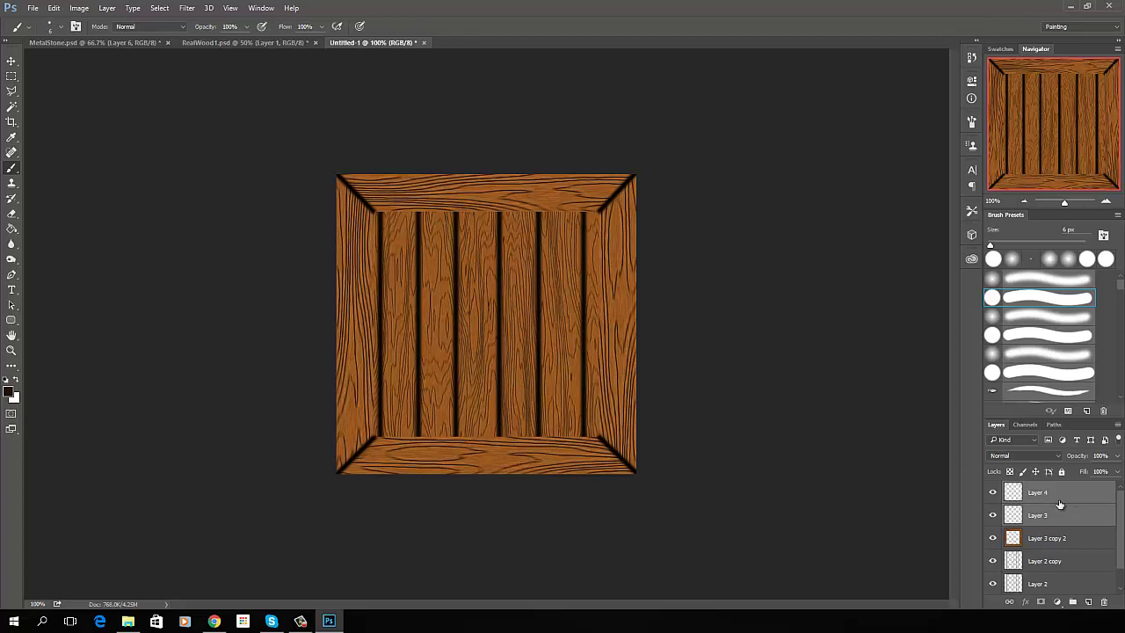
key(Delete)
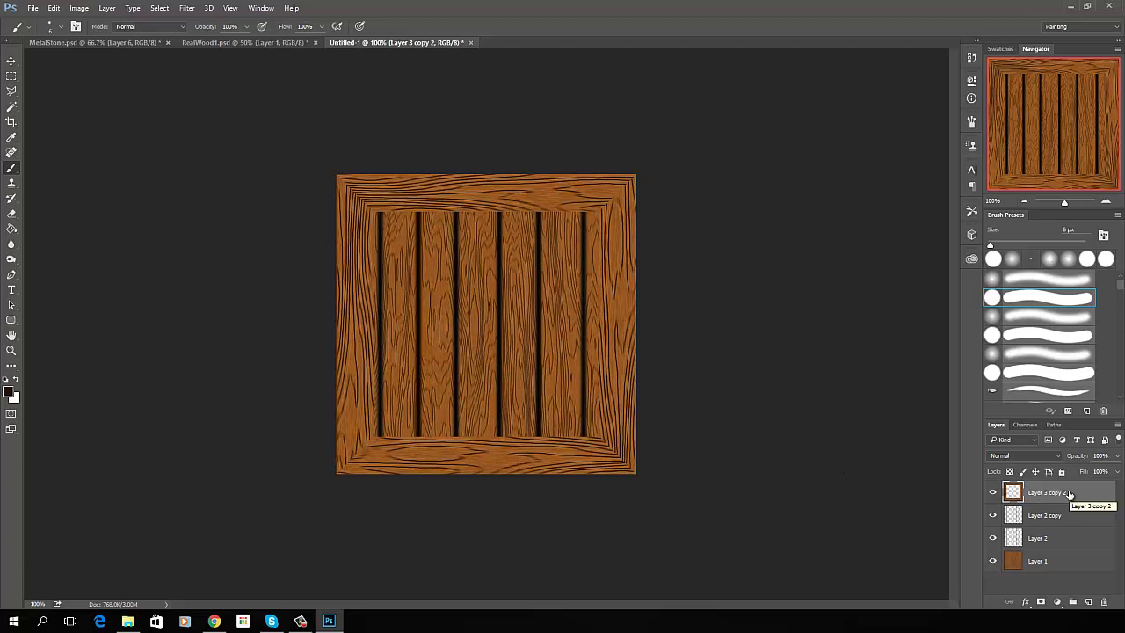
Step: Give Layer 3 copy 2 a Drop Shadow, setting its angle just below 125 degrees
key(space)
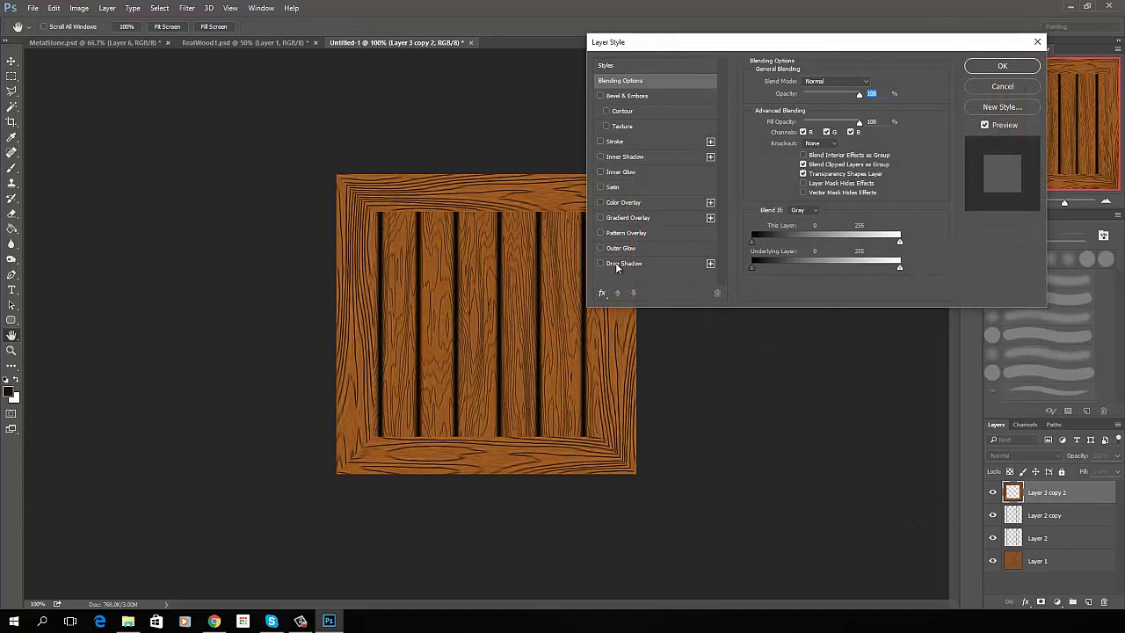
click(620, 264)
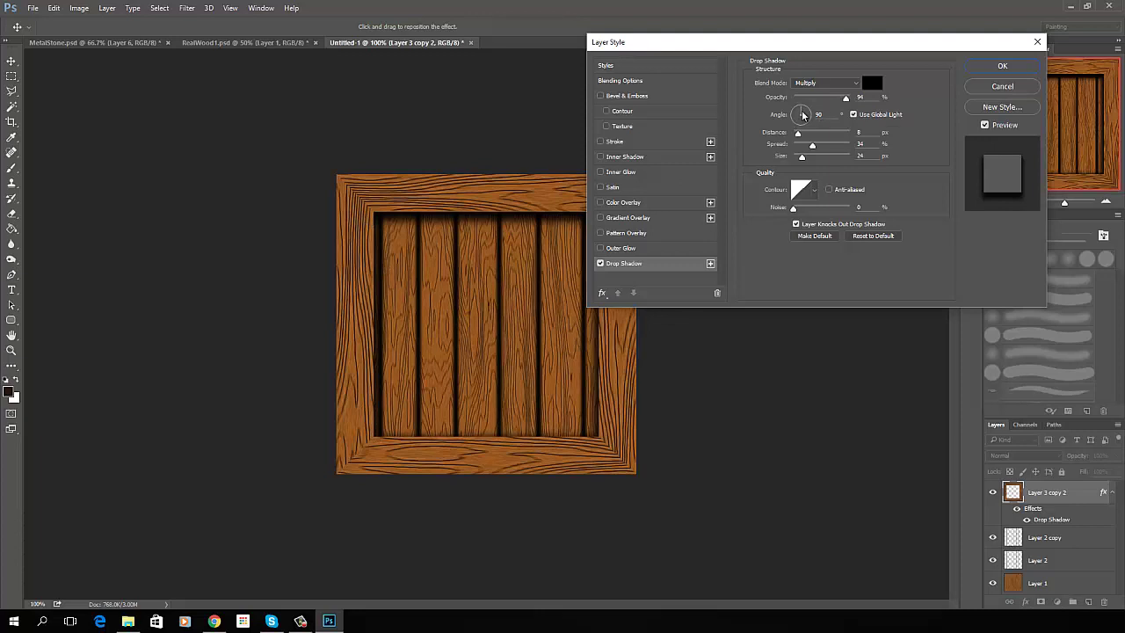
drag(802, 111, 796, 108)
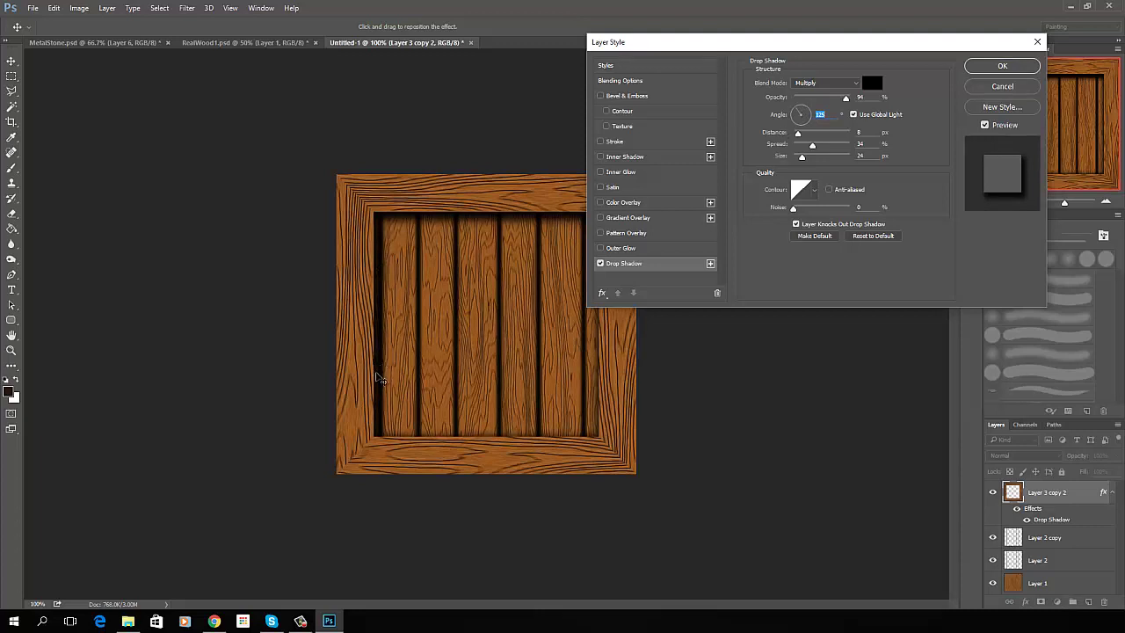
drag(805, 118, 801, 110)
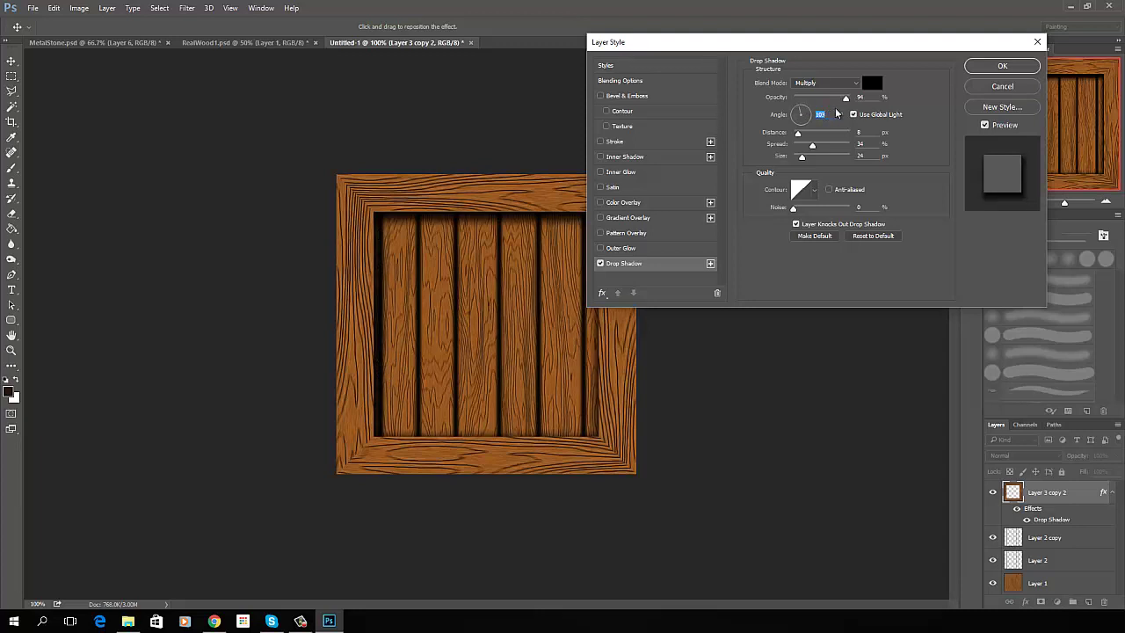
key(Return)
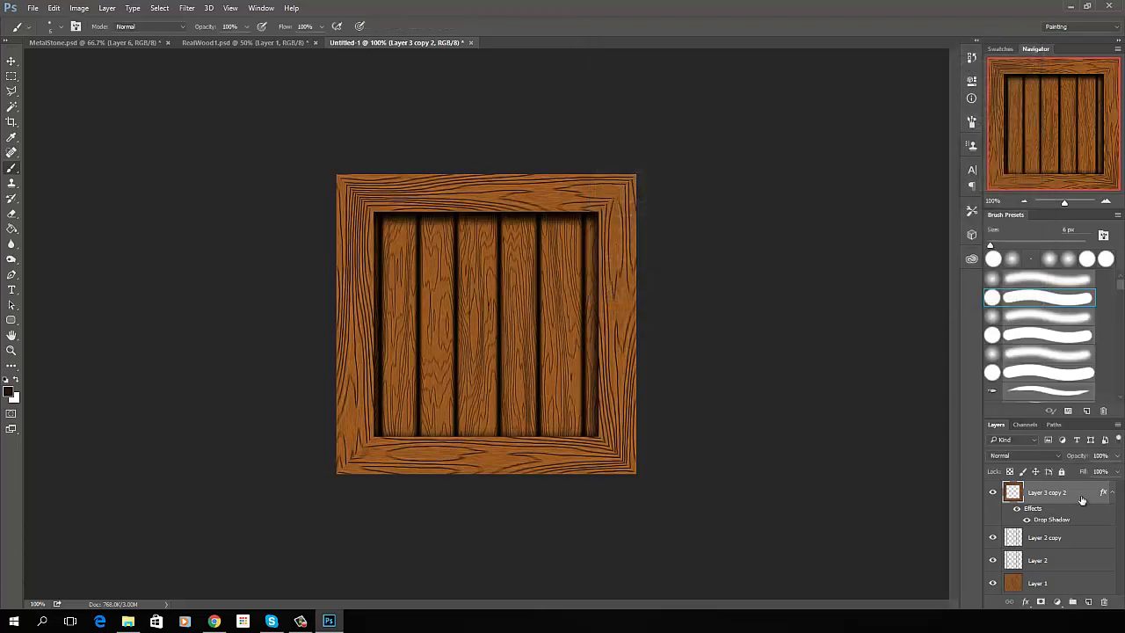
key(h)
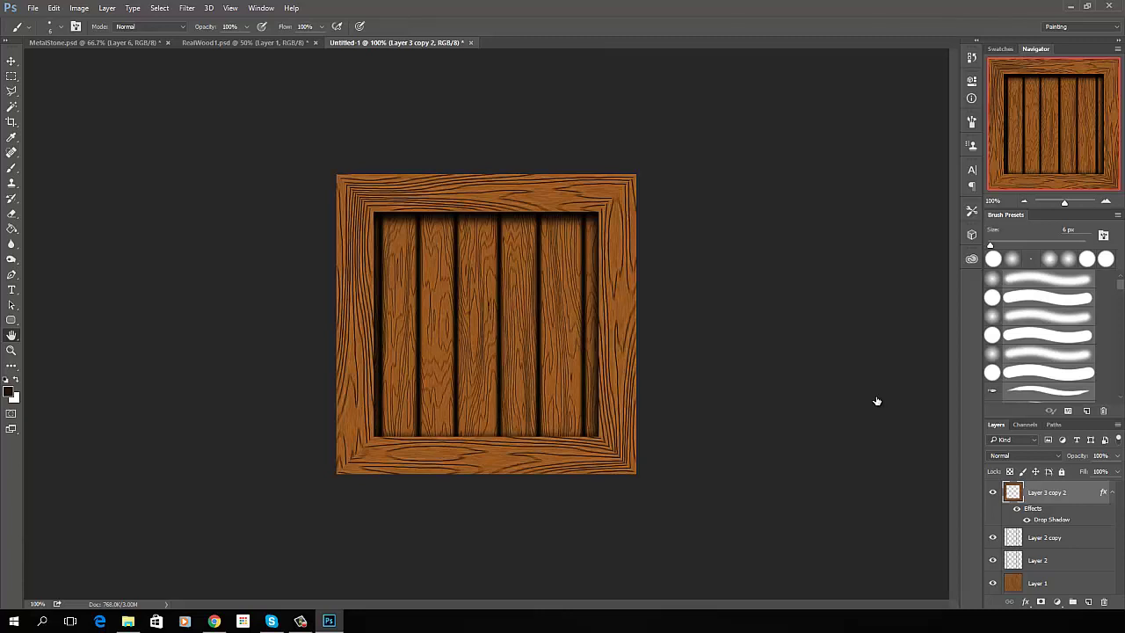
double_click(1081, 492)
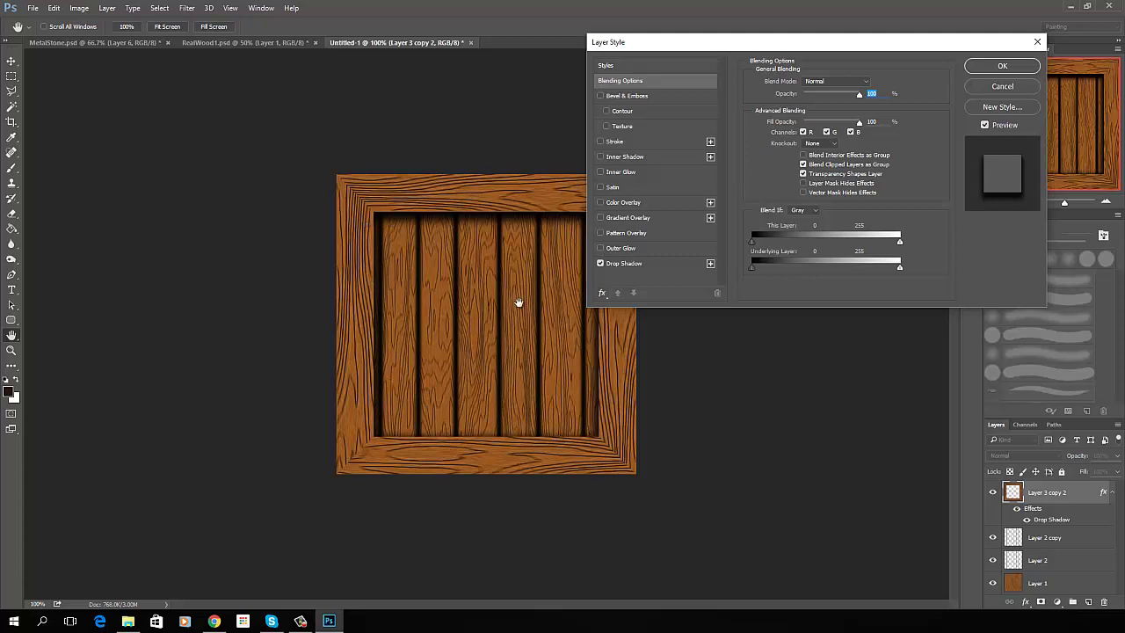
click(1002, 66)
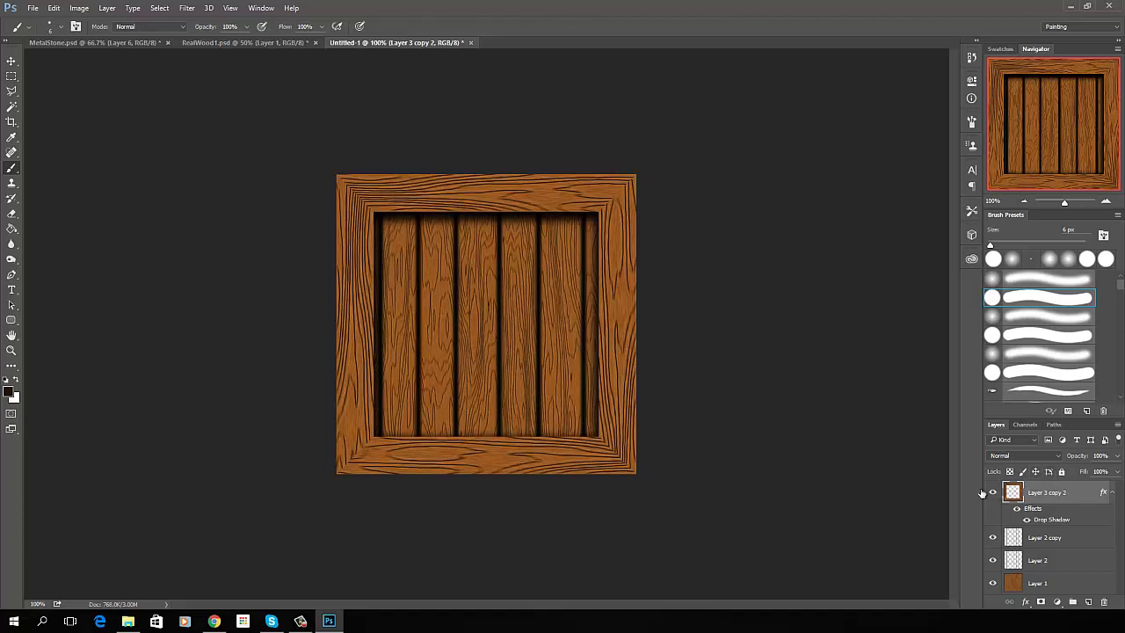
Step: Add an Inner Glow to Layer 3 copy 2 in light tan d7a274, sampled from the wood
double_click(1083, 494)
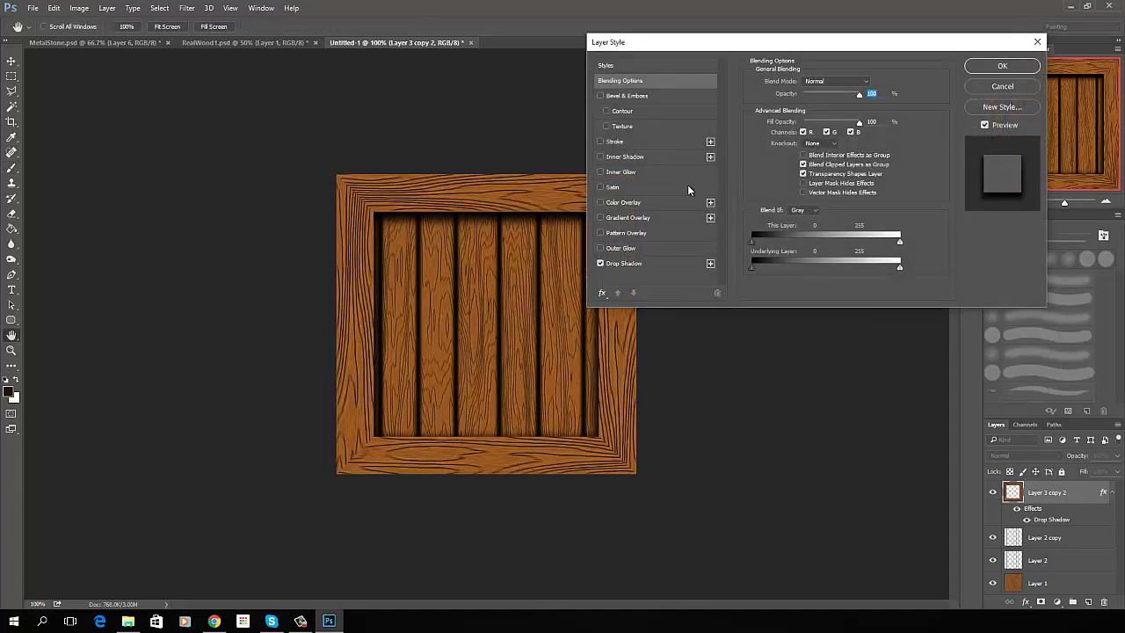
click(625, 171)
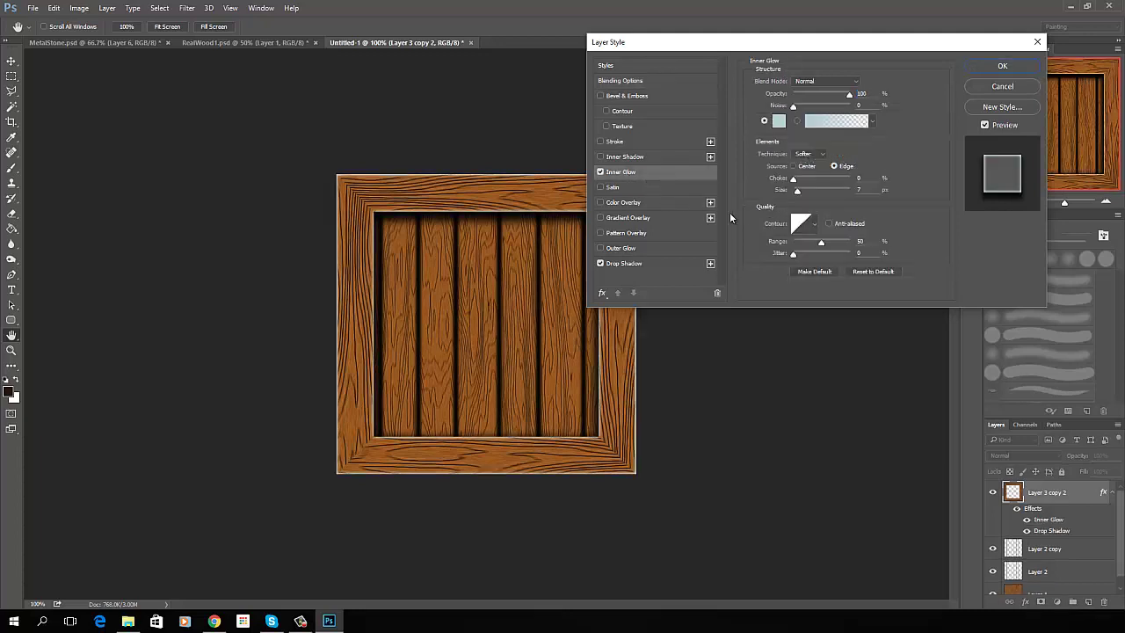
click(779, 120)
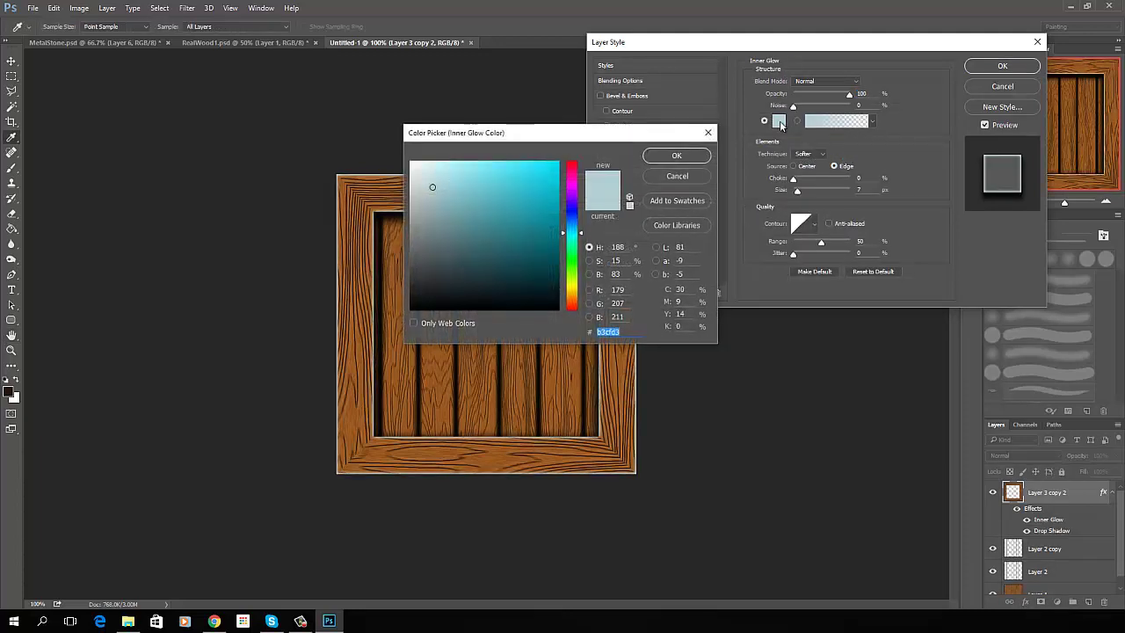
click(356, 410)
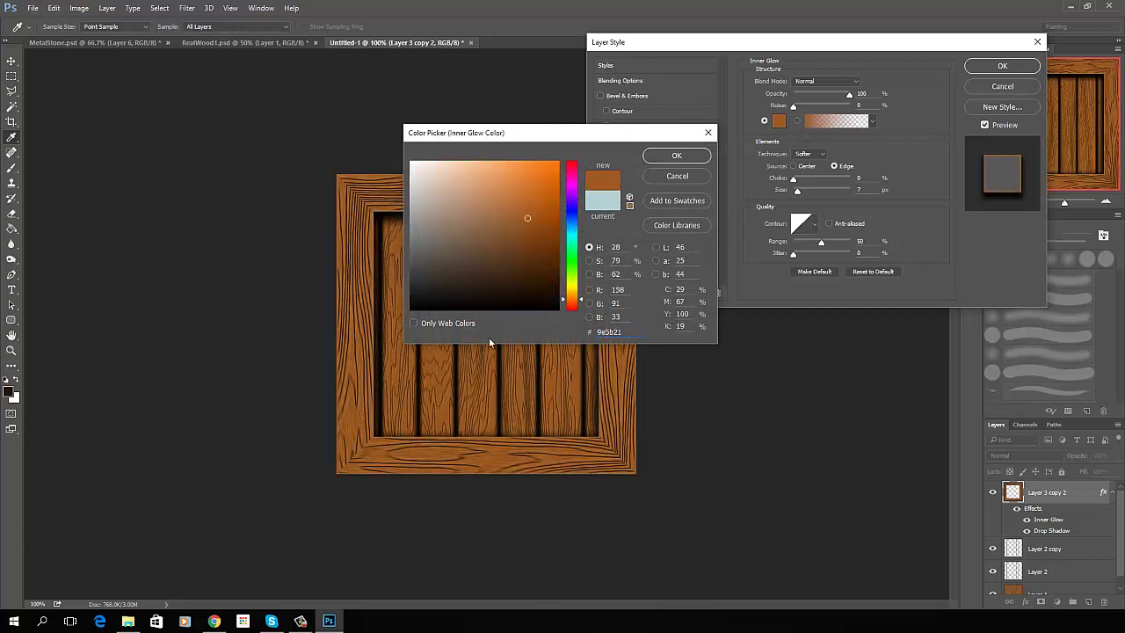
drag(526, 222, 479, 184)
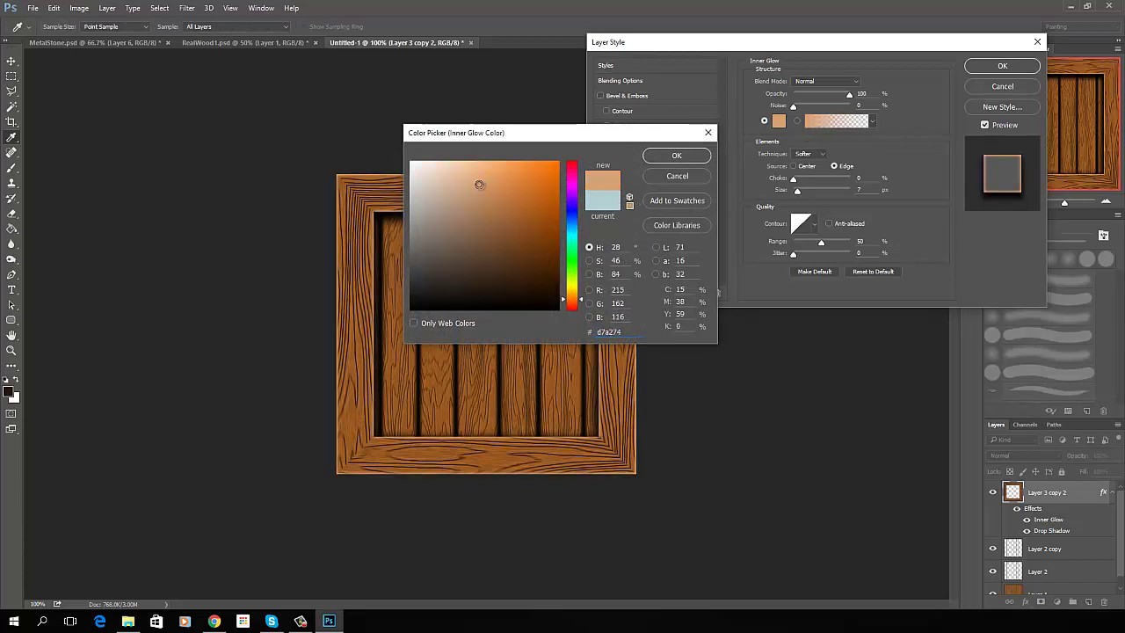
click(677, 156)
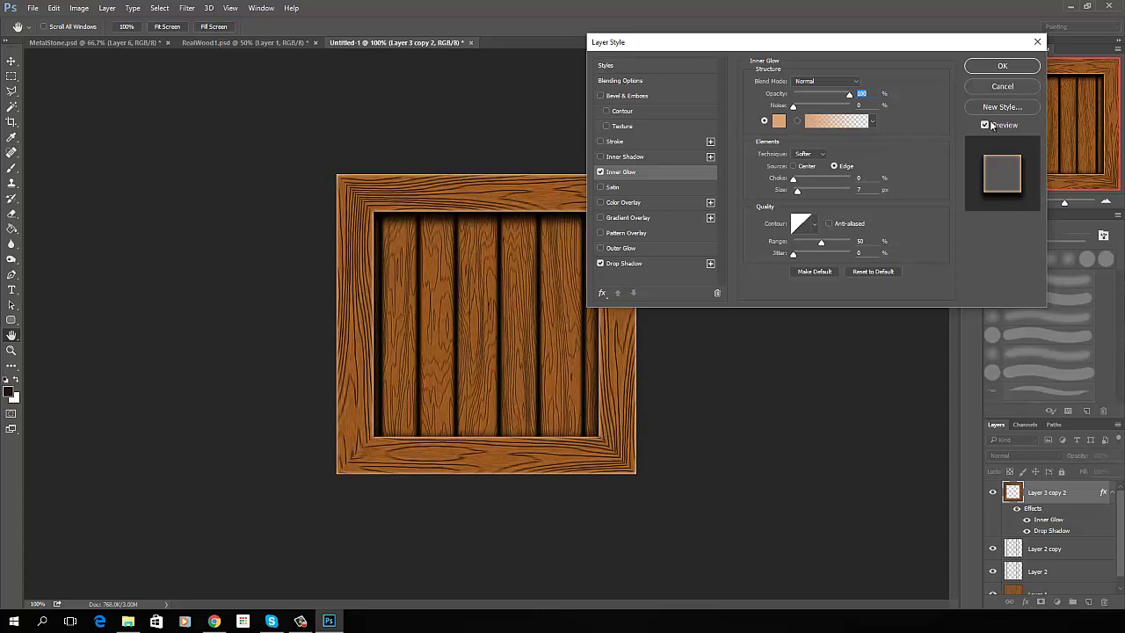
click(1002, 66)
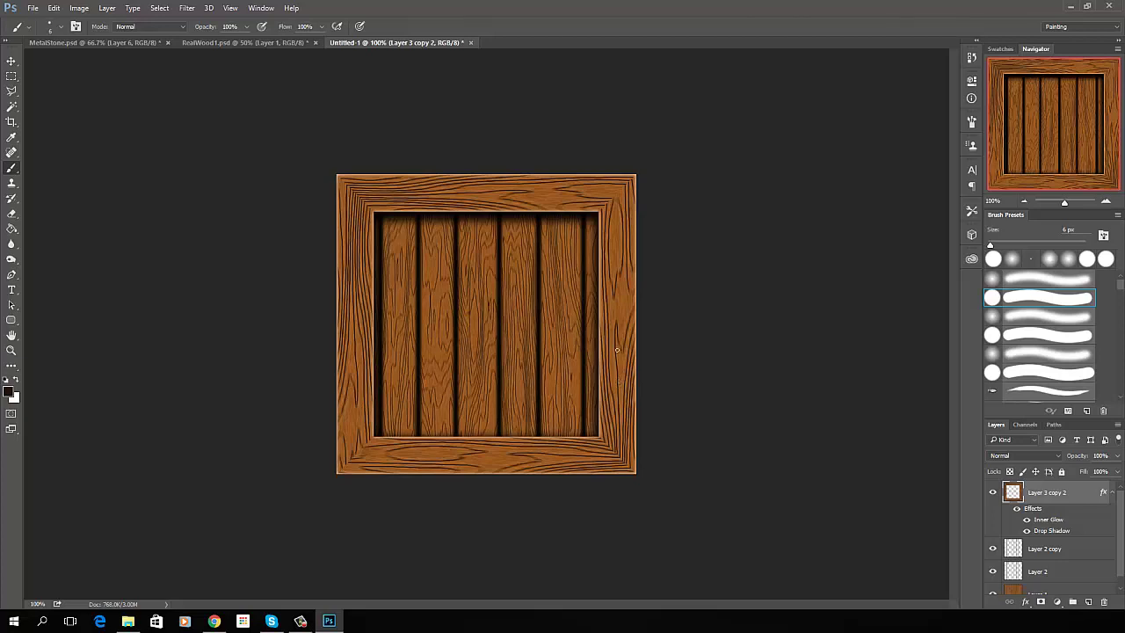
Step: In MetalStone.psd, draw a Normal-style rectangular marquee around a small patch of metal texture
click(92, 42)
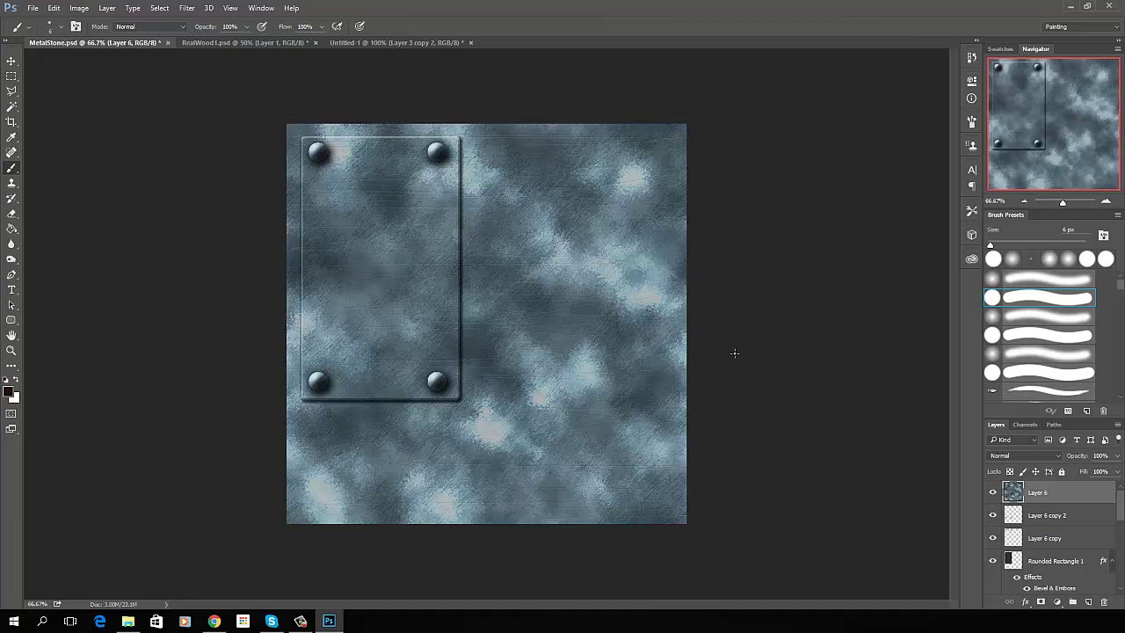
click(12, 77)
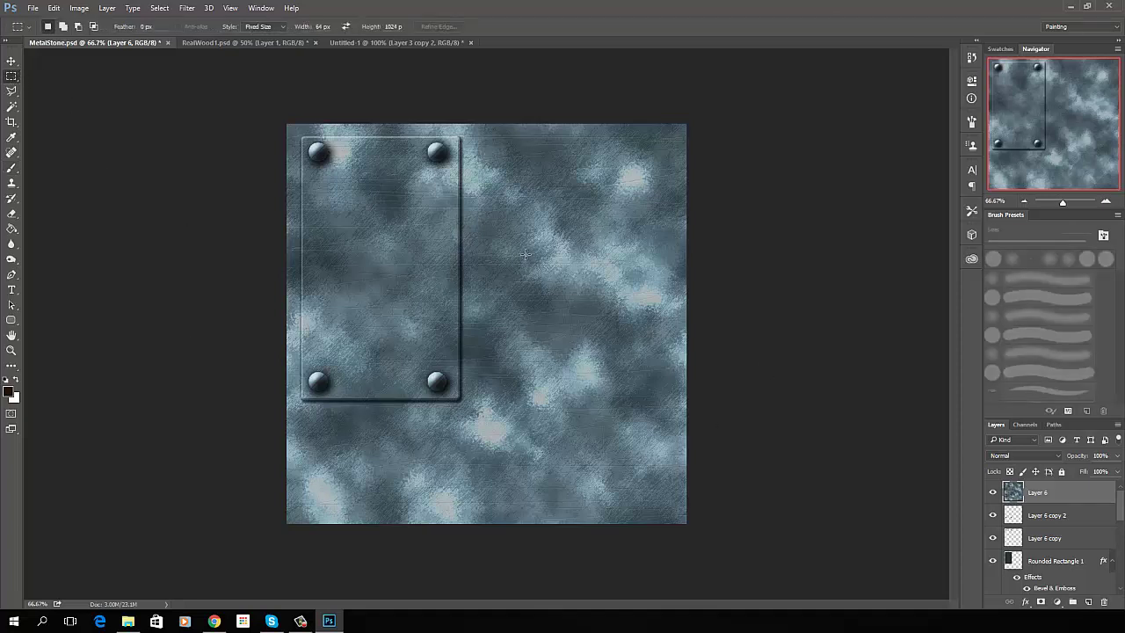
drag(525, 254, 555, 348)
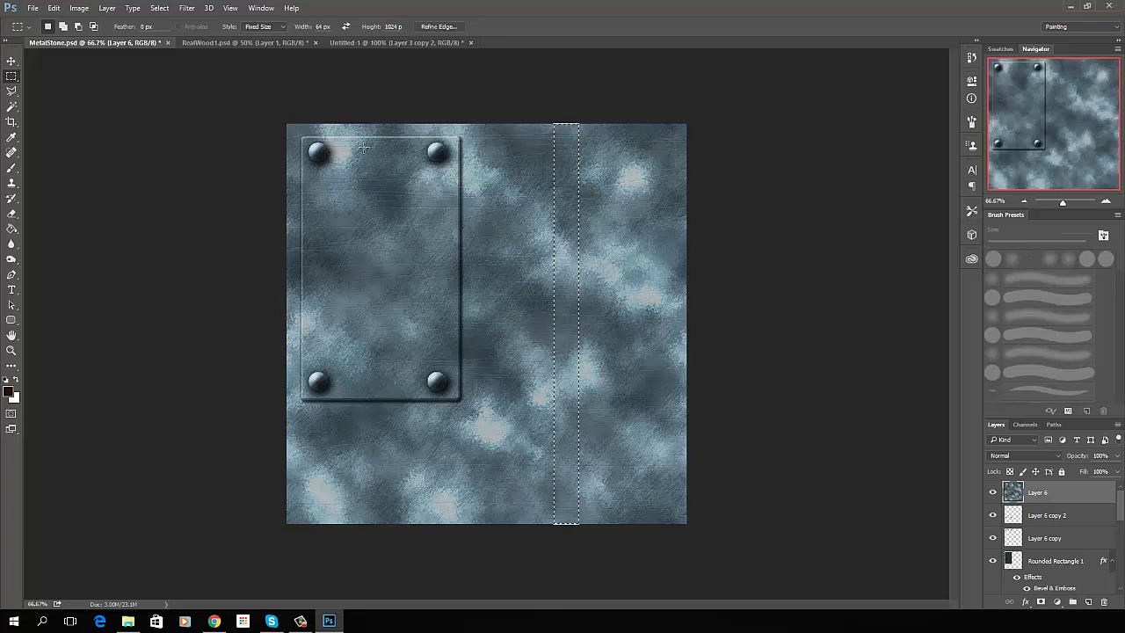
click(282, 28)
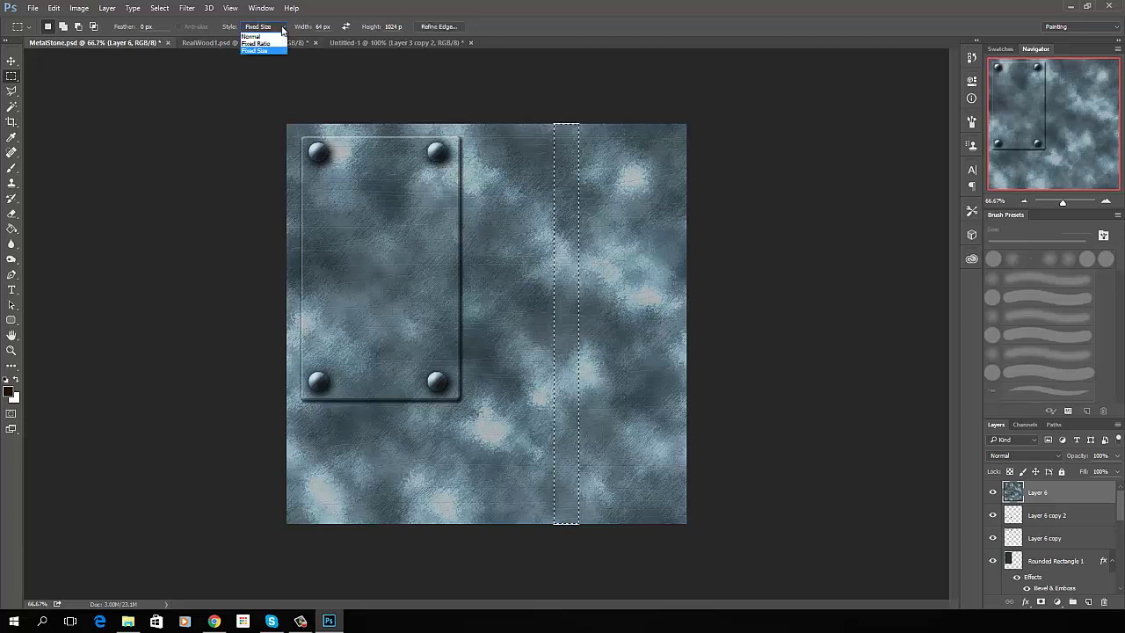
click(252, 36)
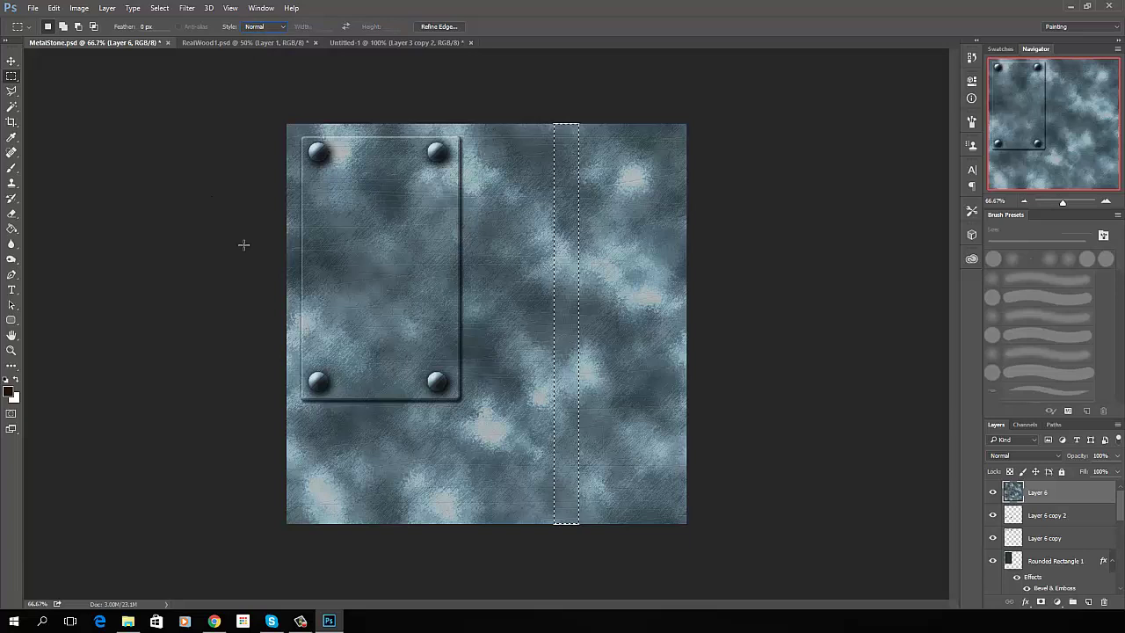
drag(498, 212, 595, 304)
Step: Paste the metal patch into Untitled-1 and shrink it to about 121×114 px
click(414, 45)
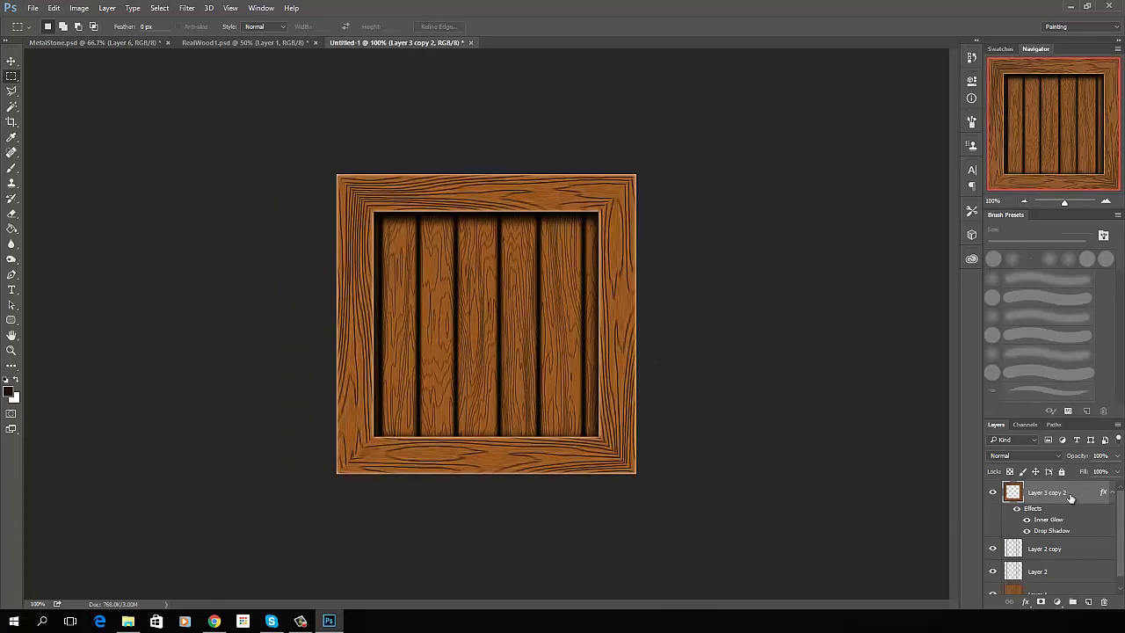
key(ctrl+v)
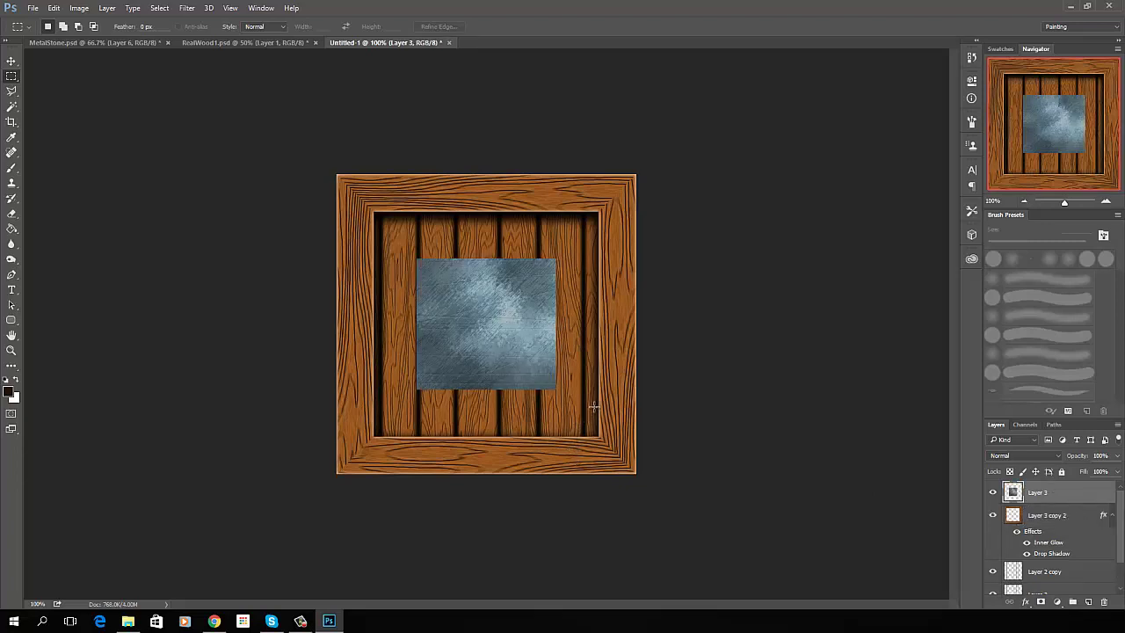
click(12, 60)
drag(464, 355, 488, 305)
key(ctrl+t)
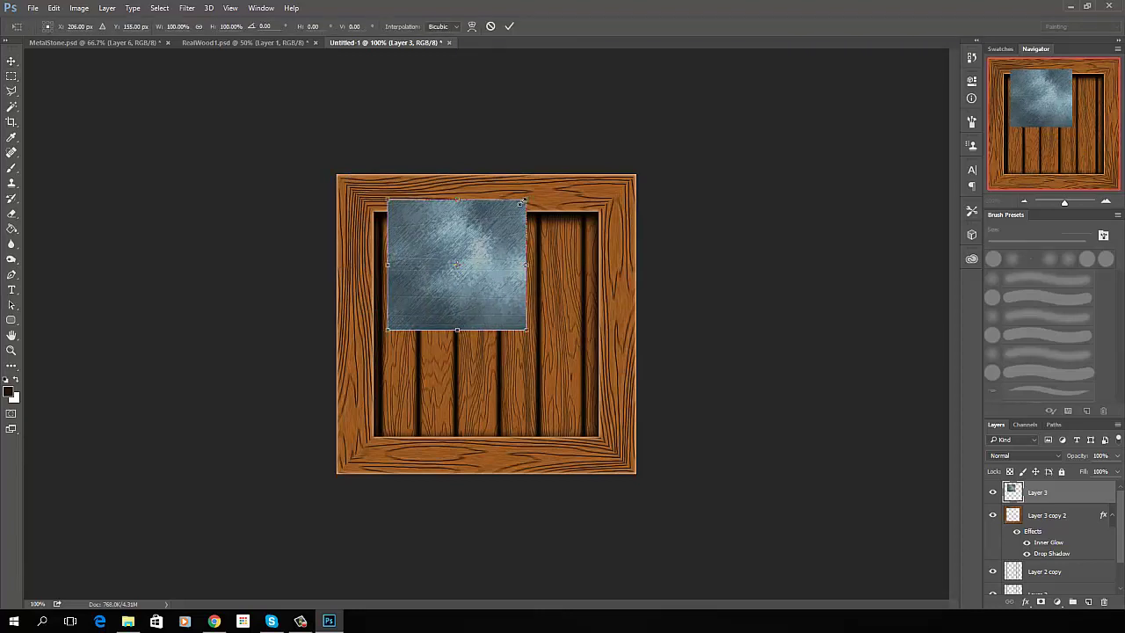
drag(521, 204, 448, 261)
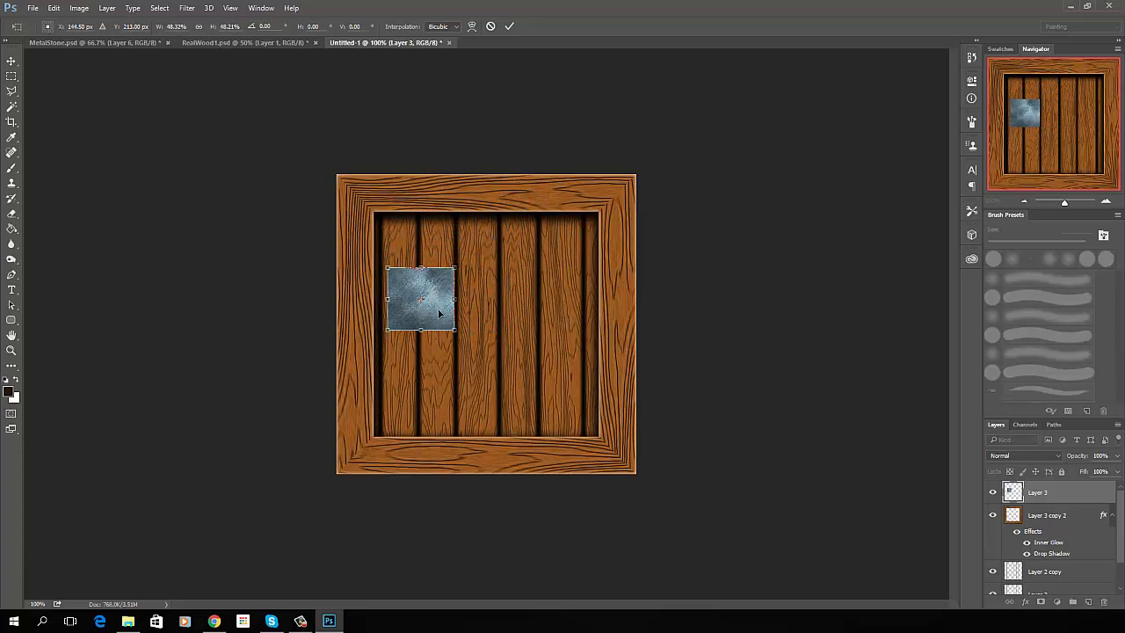
key(Return)
Step: Fit the metal plate into the crate's top-left corner and duplicate it
drag(442, 315, 356, 201)
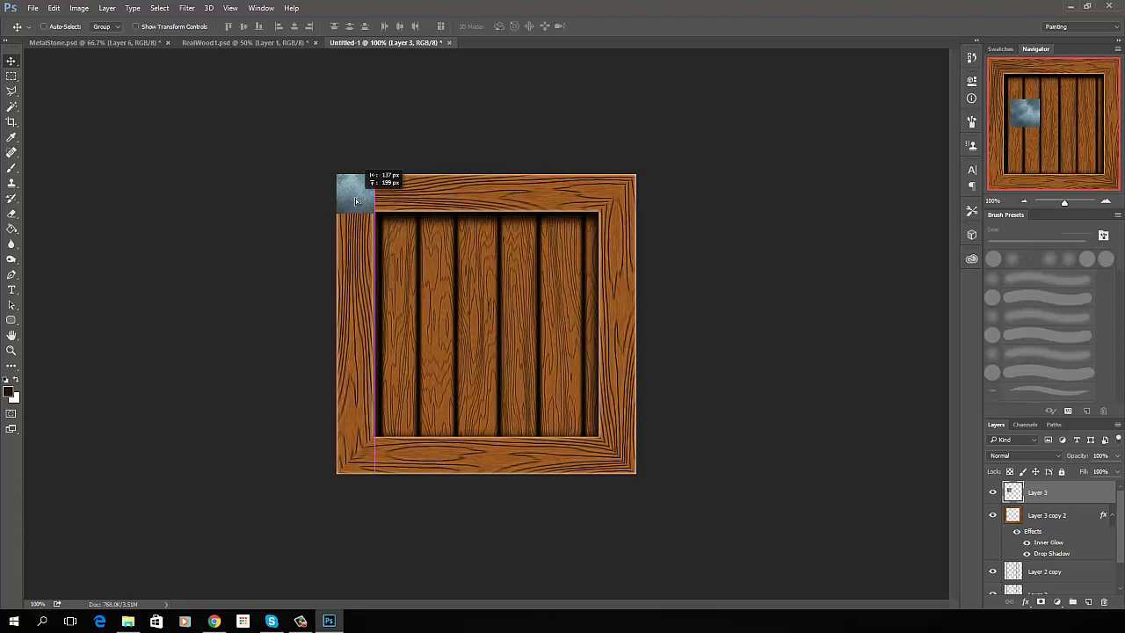
drag(356, 201, 365, 209)
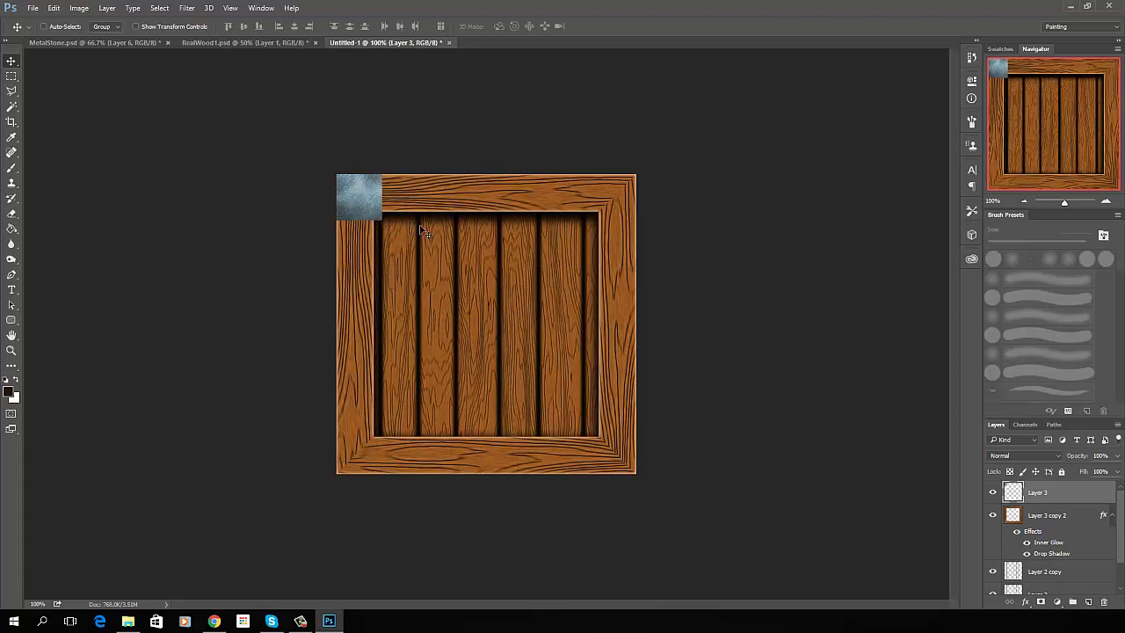
key(ctrl+j)
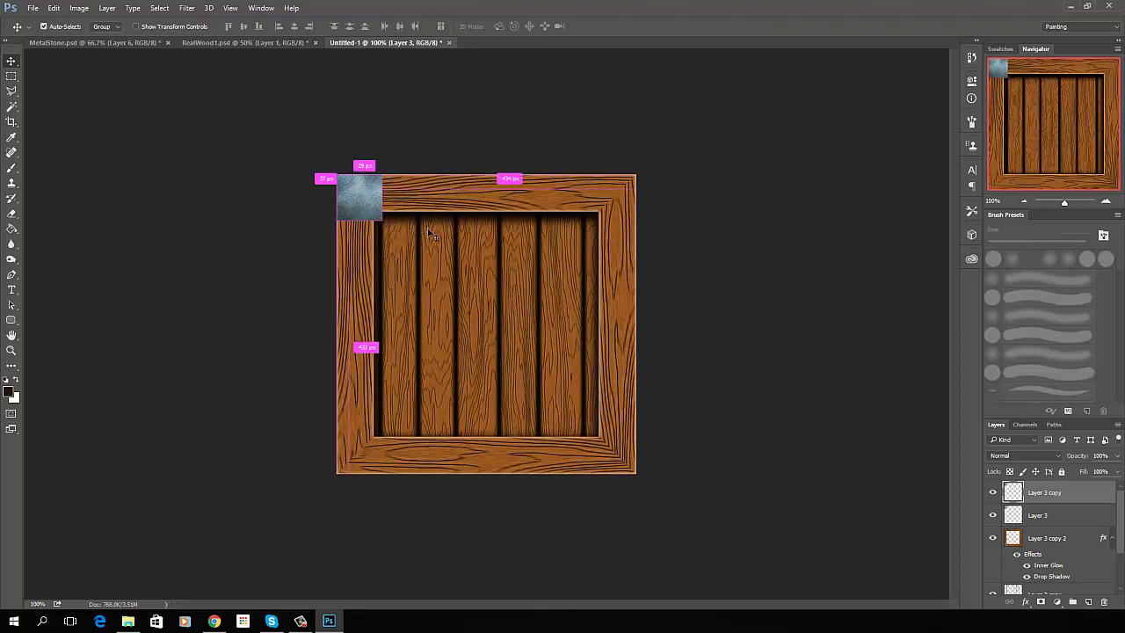
Step: Move the copied plate to the top-right corner and merge it with the original plate
drag(364, 208, 639, 208)
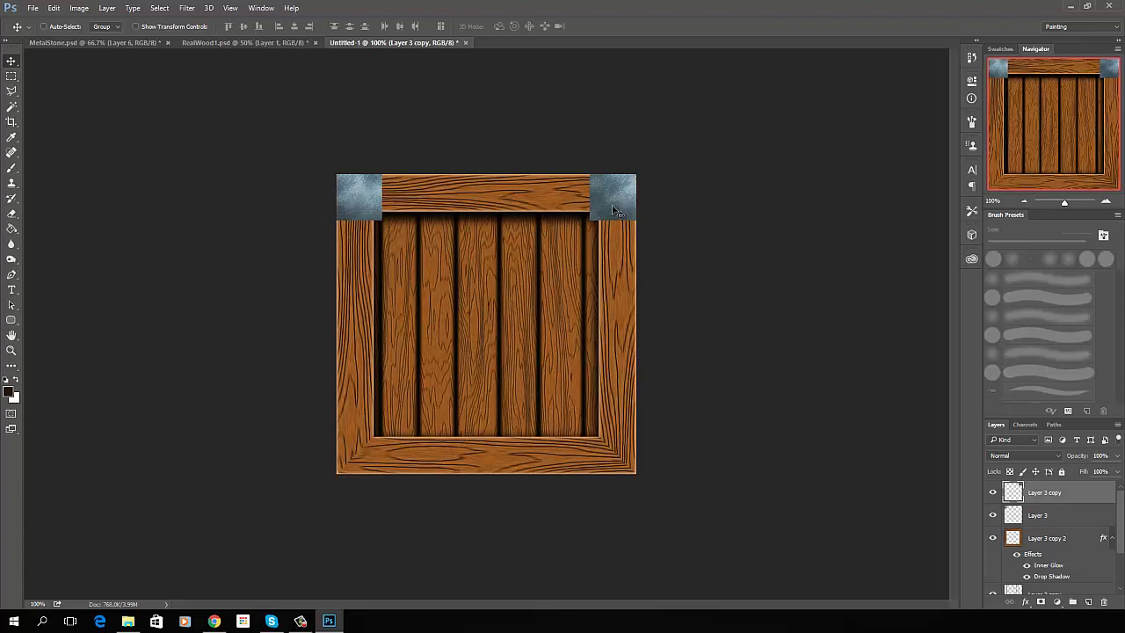
key(ctrl)
key(Delete)
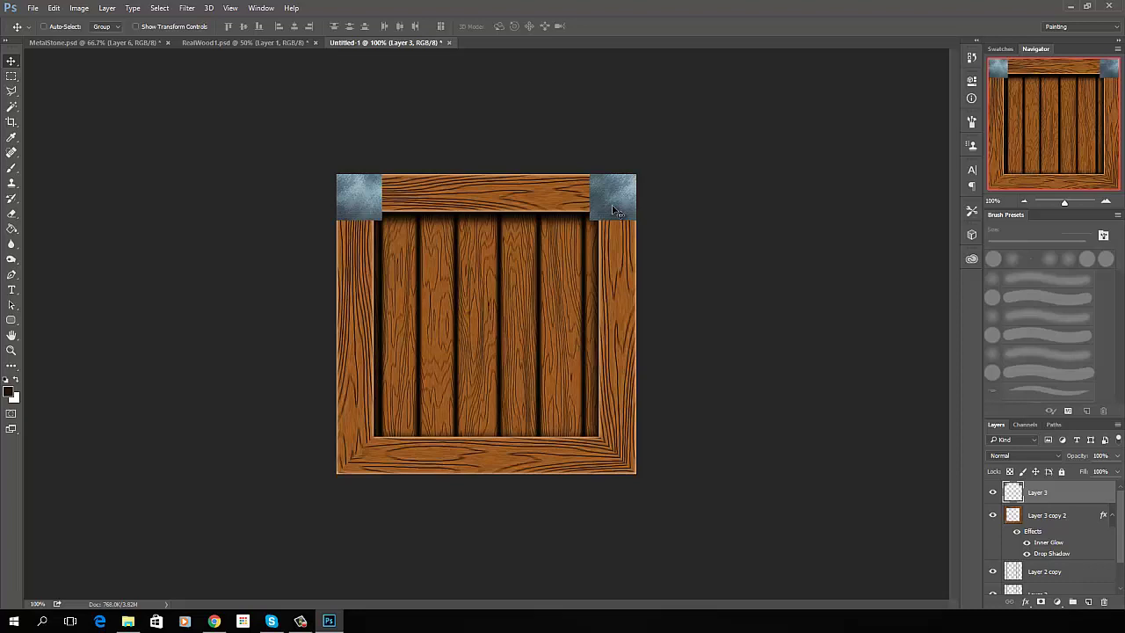
Step: Duplicate the top plates, flip the copy horizontally, move it to the bottom corners, and merge
key(ctrl+j)
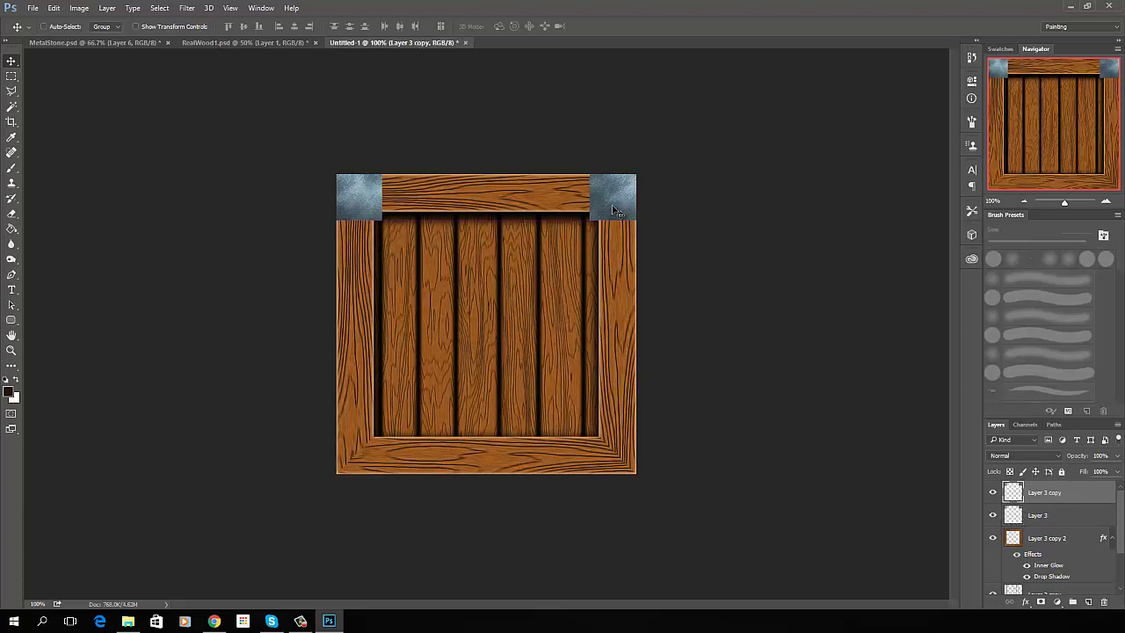
key(ctrl+Down)
key(ctrl+t)
right_click(612, 201)
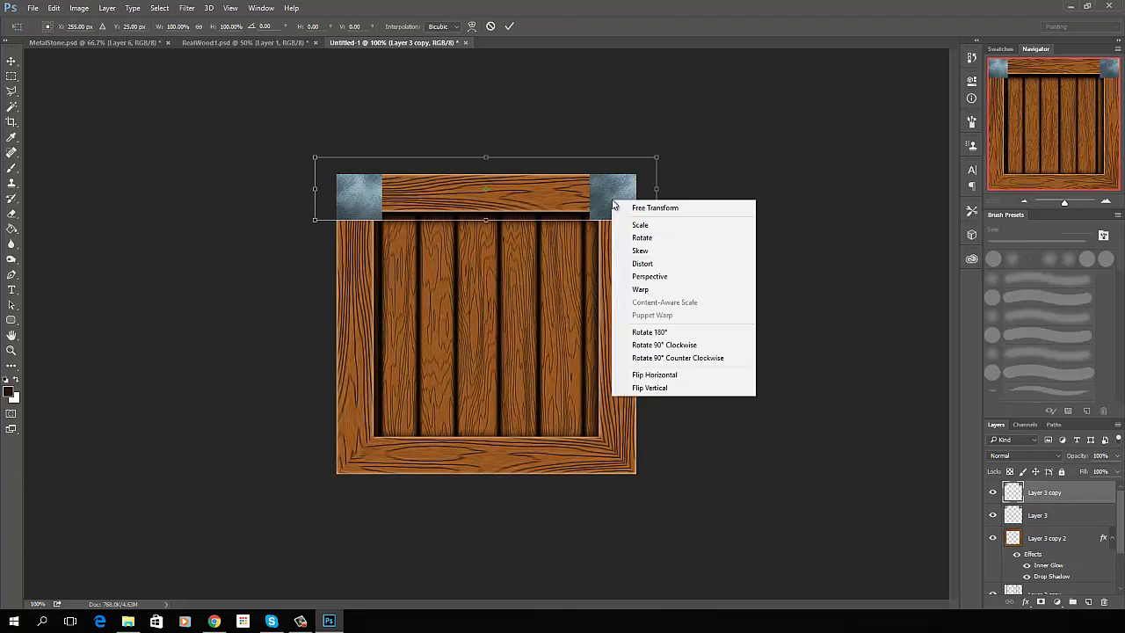
click(654, 375)
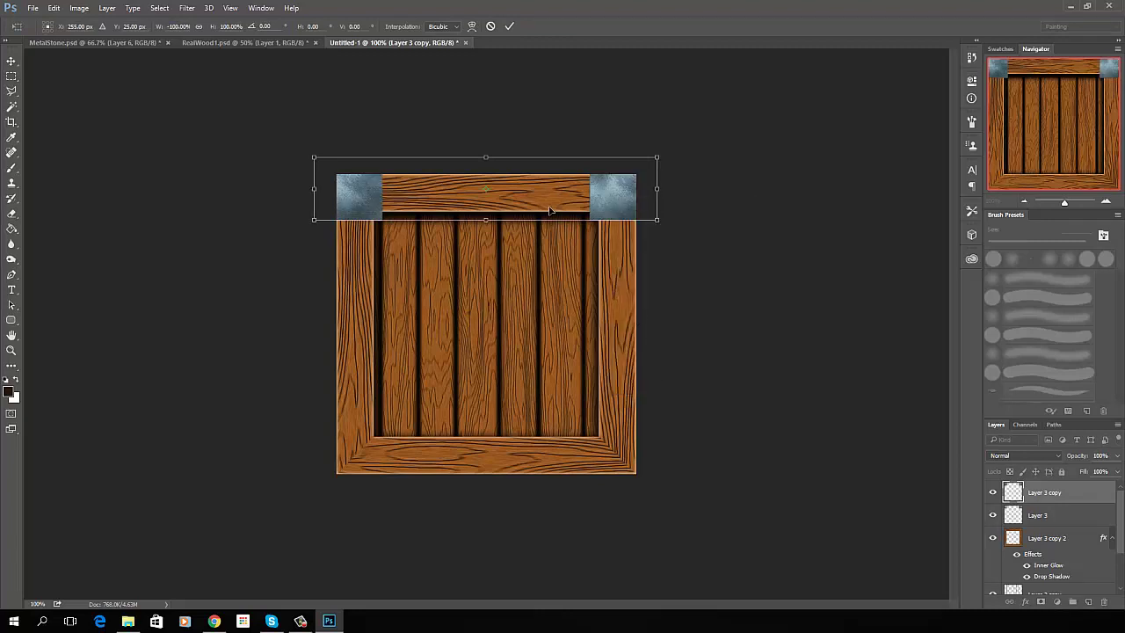
key(Return)
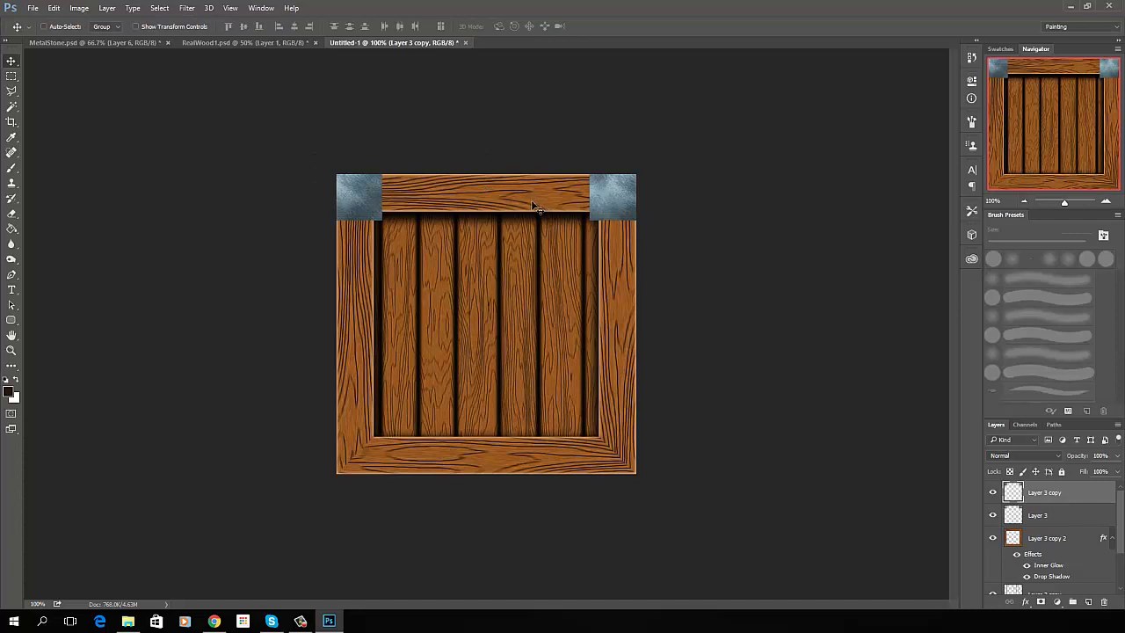
drag(531, 203, 530, 474)
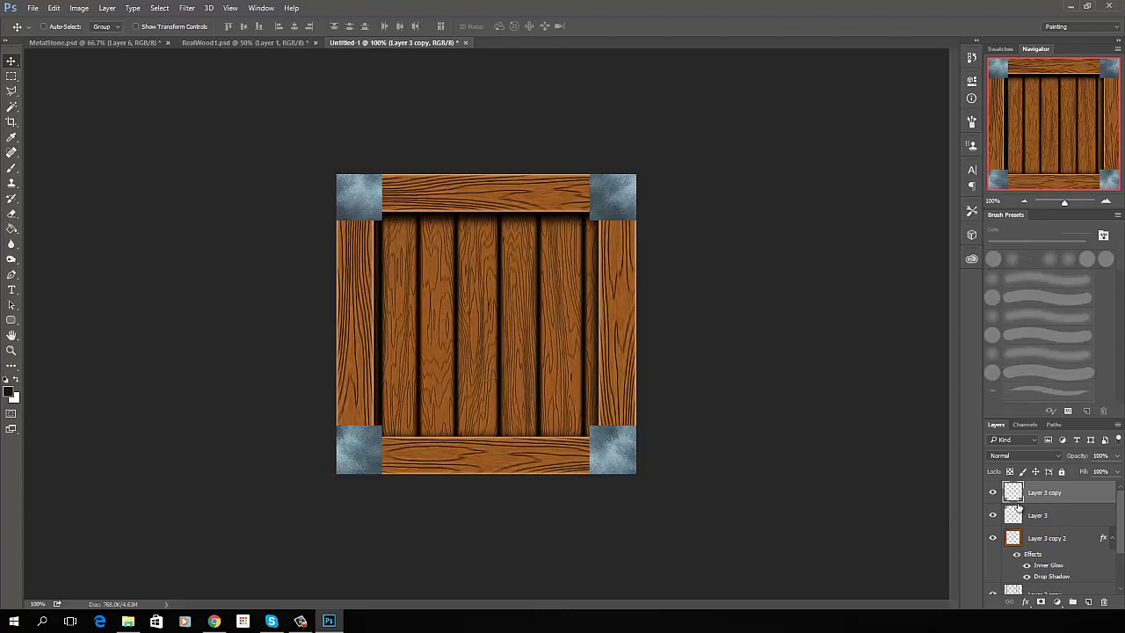
key(Delete)
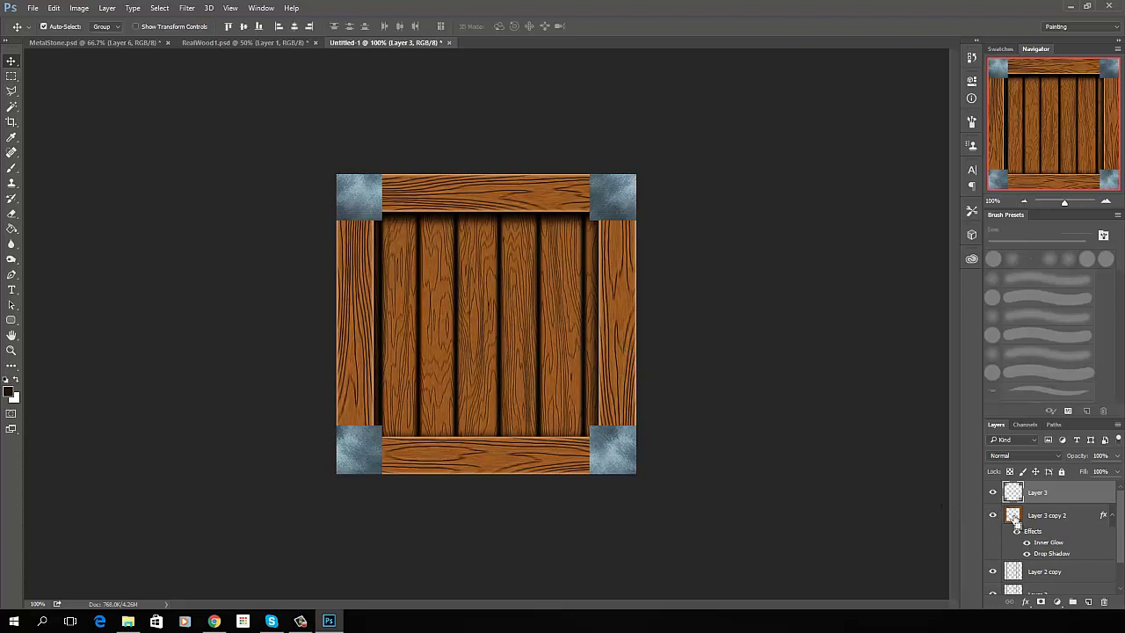
Step: Load Layer 3 copy 2's outline as a selection, clear it from Layer 3, and deselect
ctrl+click(1013, 516)
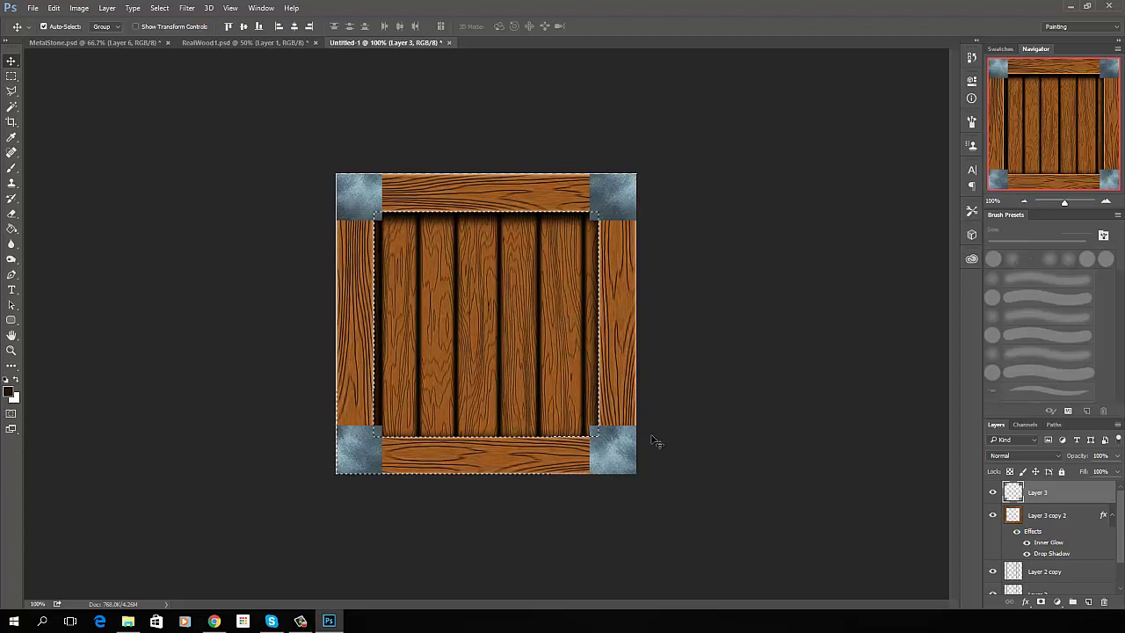
key(ctrl)
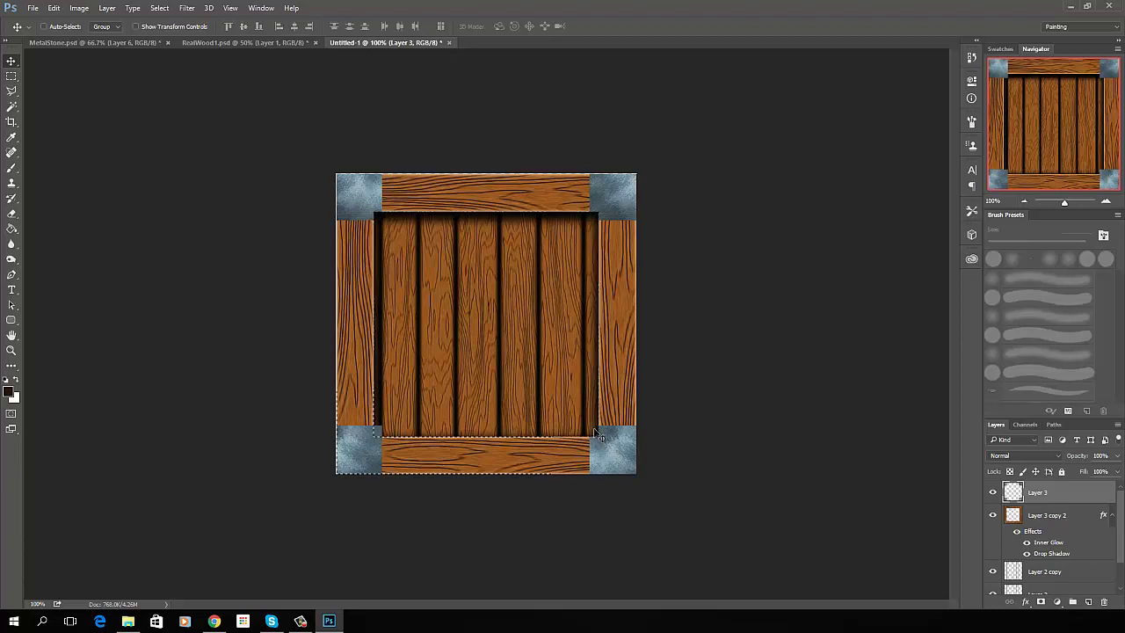
key(ctrl+d)
key(ctrl+plus)
key(ctrl+minus)
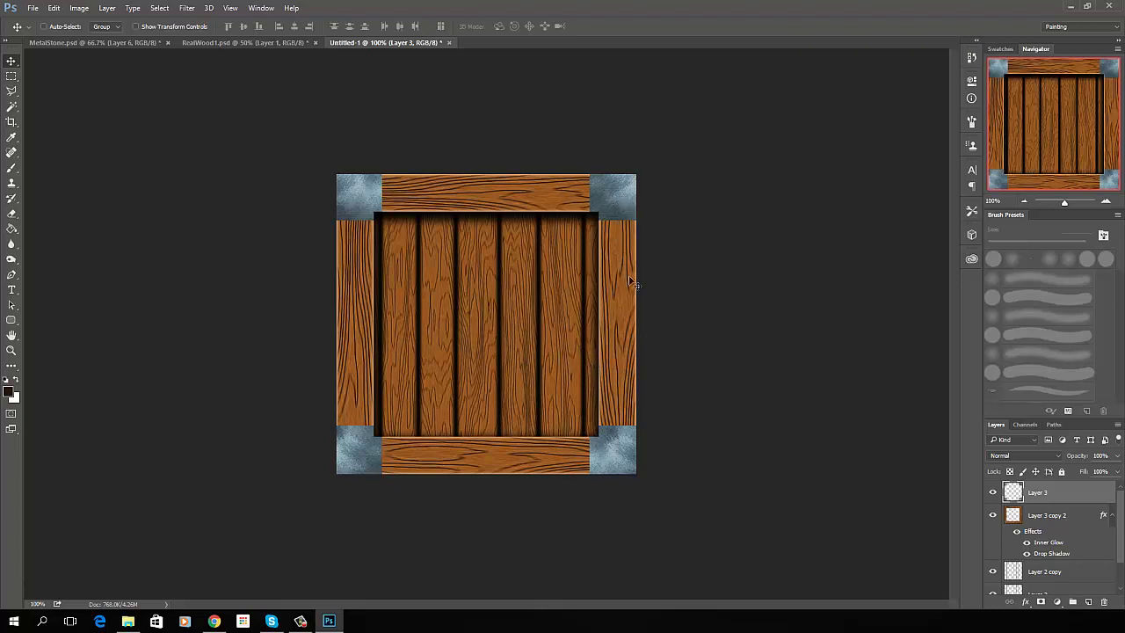
Step: Add a Drop Shadow to Layer 3 with spread 8, distance 8 and size 24
double_click(1088, 493)
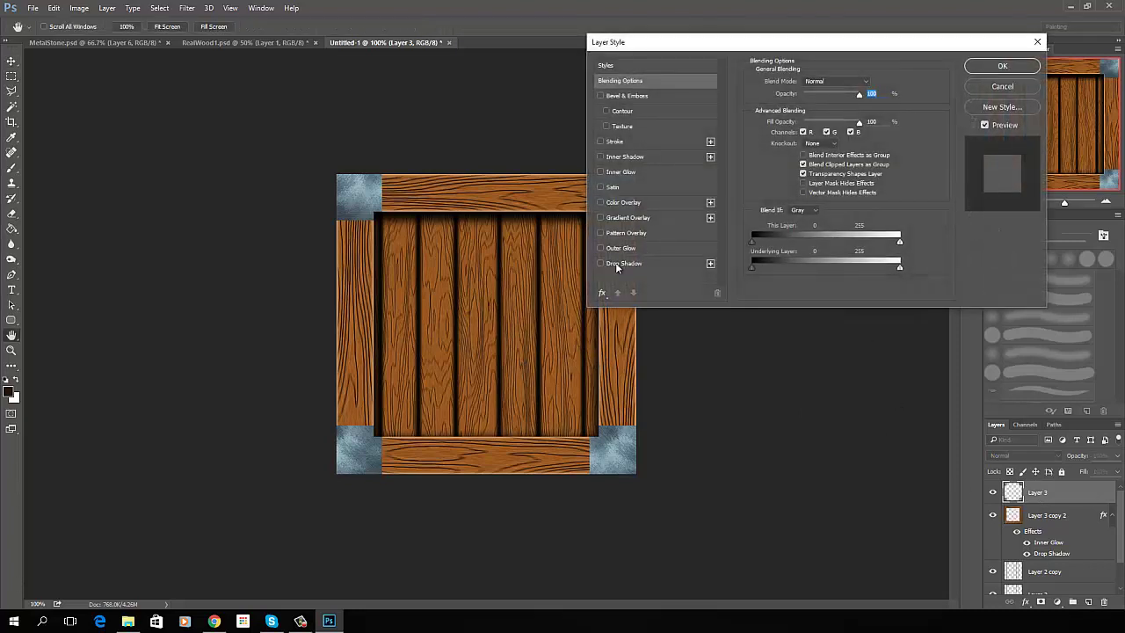
click(621, 268)
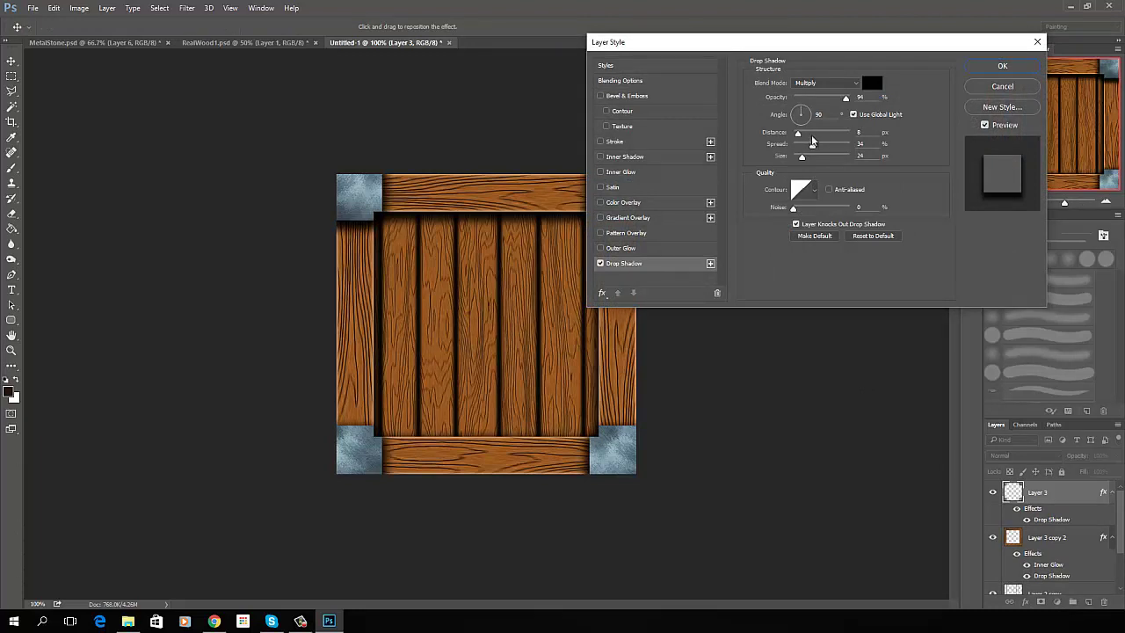
drag(813, 146, 797, 150)
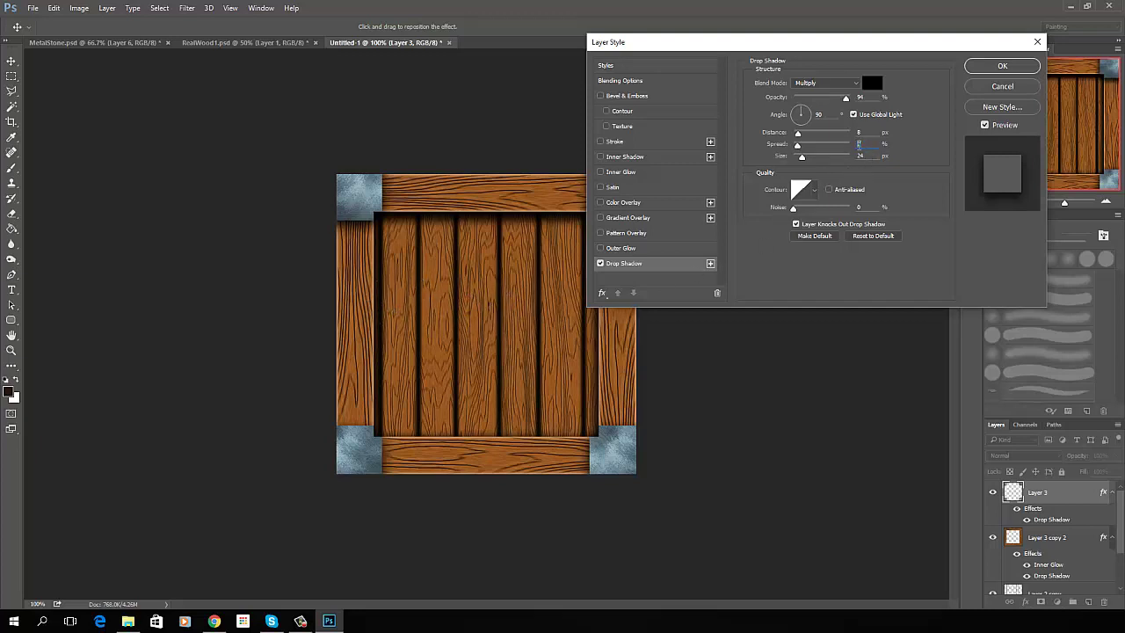
drag(798, 145, 796, 132)
Step: Give Layer 3 an Inner Glow in light blue 9dccdd and apply the layer style
click(622, 173)
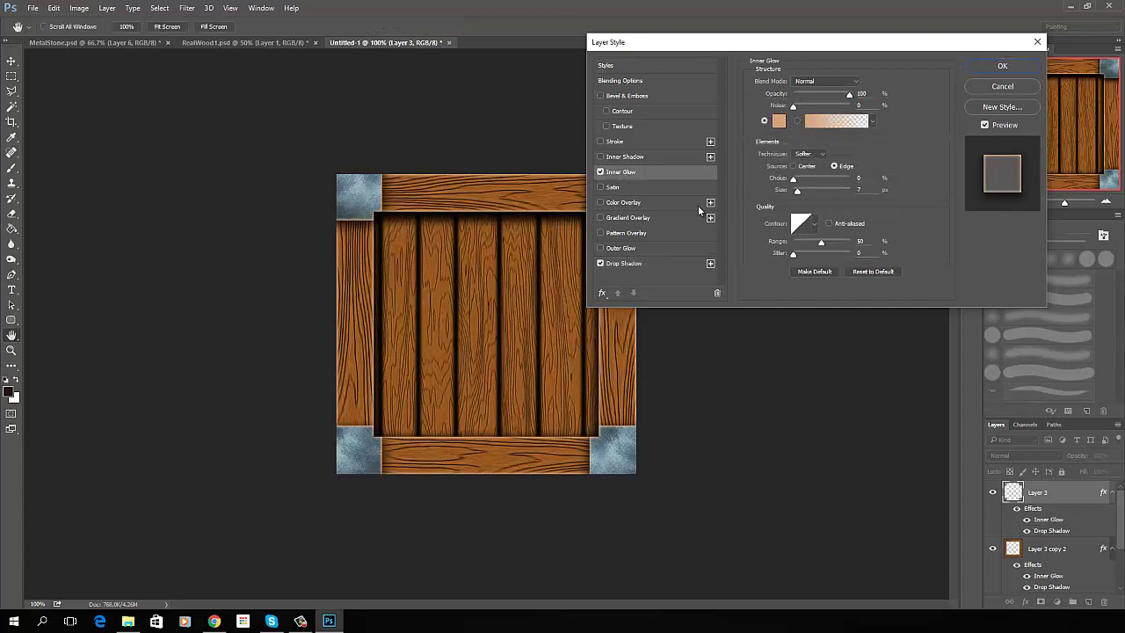
click(779, 121)
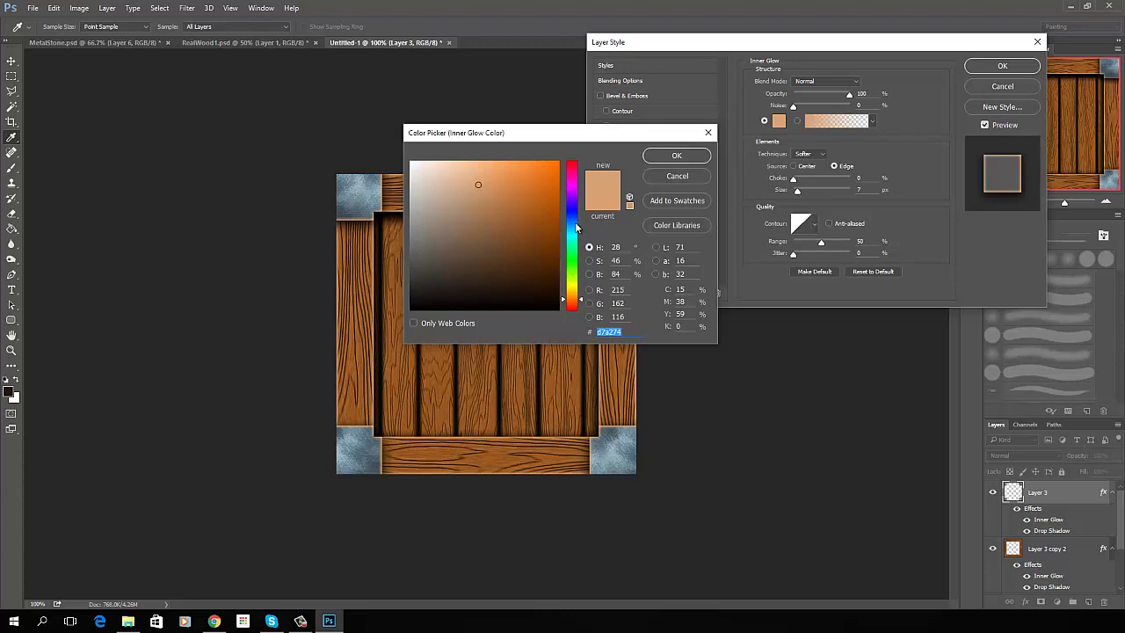
click(575, 229)
click(452, 195)
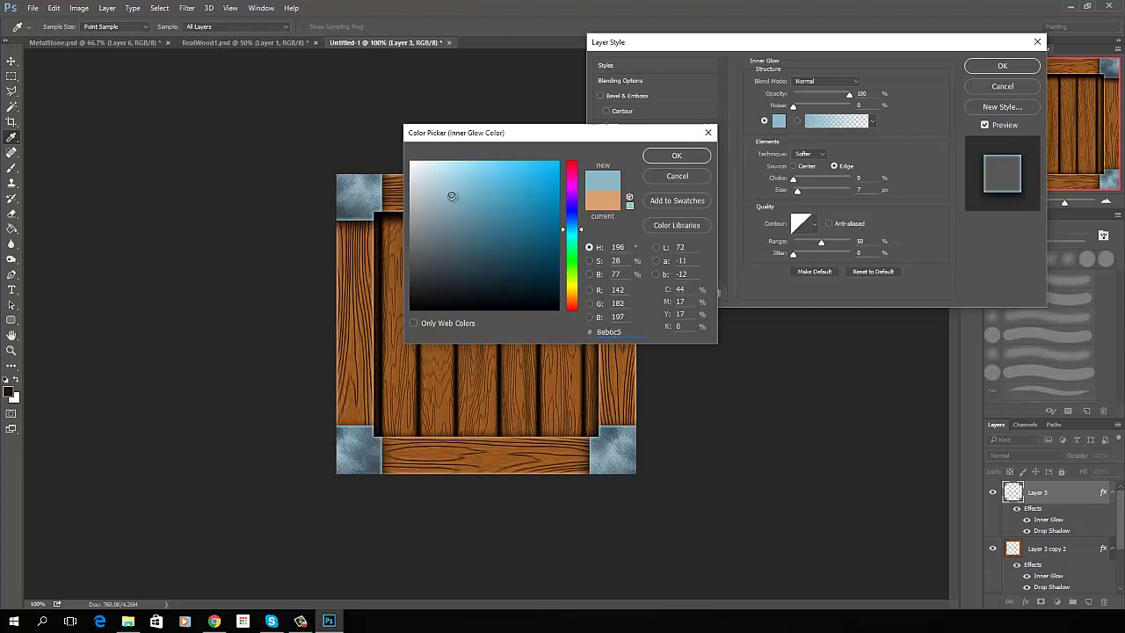
click(450, 188)
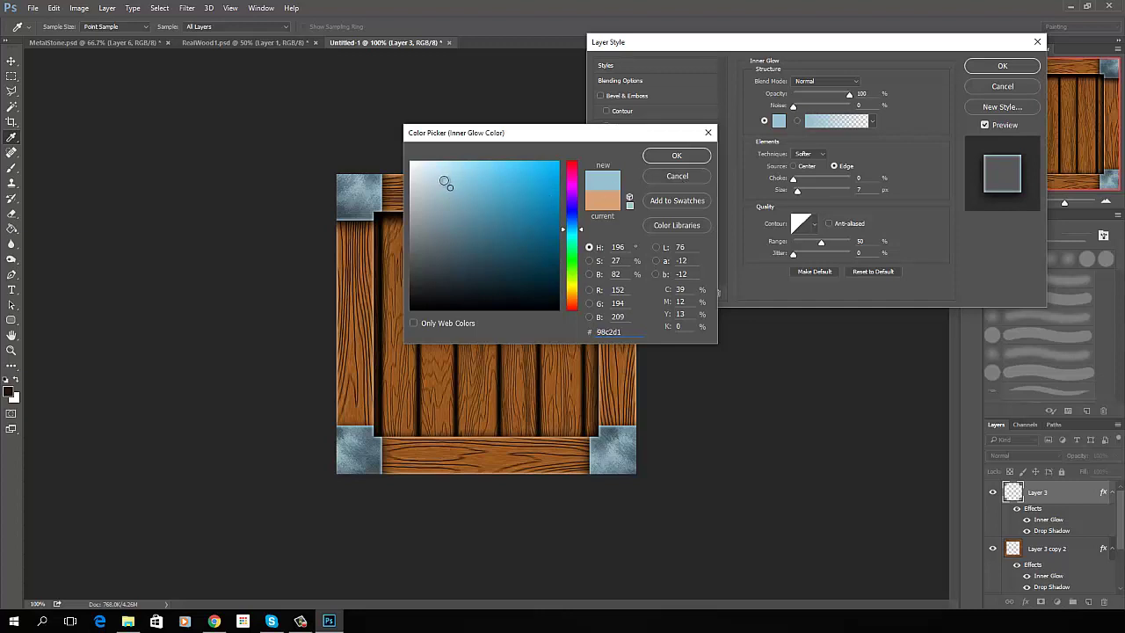
click(446, 176)
click(446, 172)
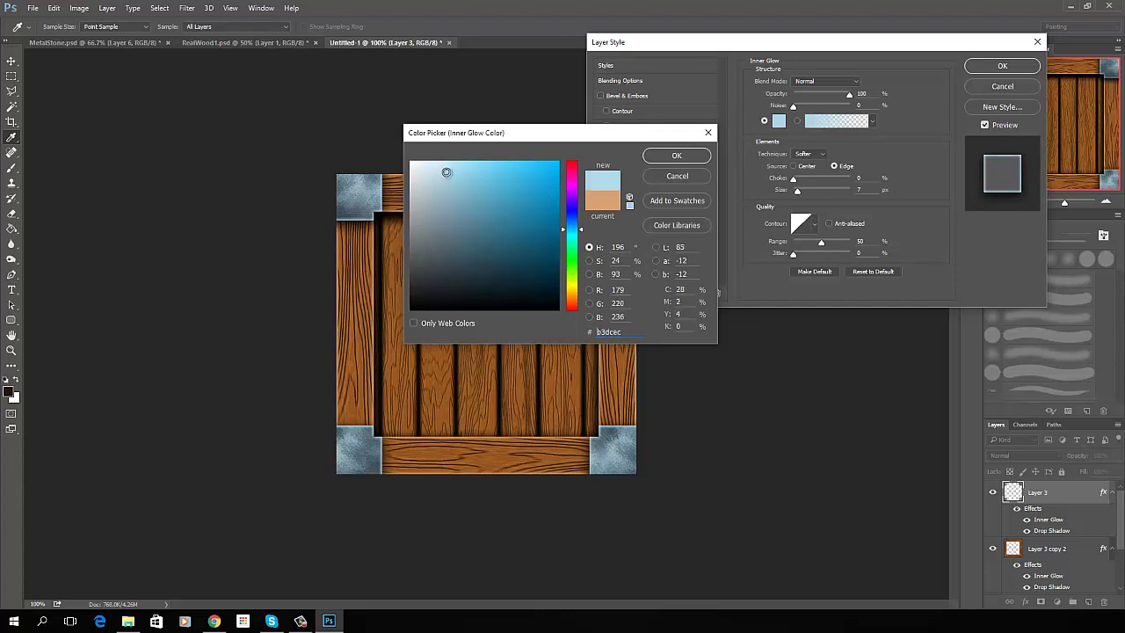
click(453, 173)
click(452, 171)
click(453, 180)
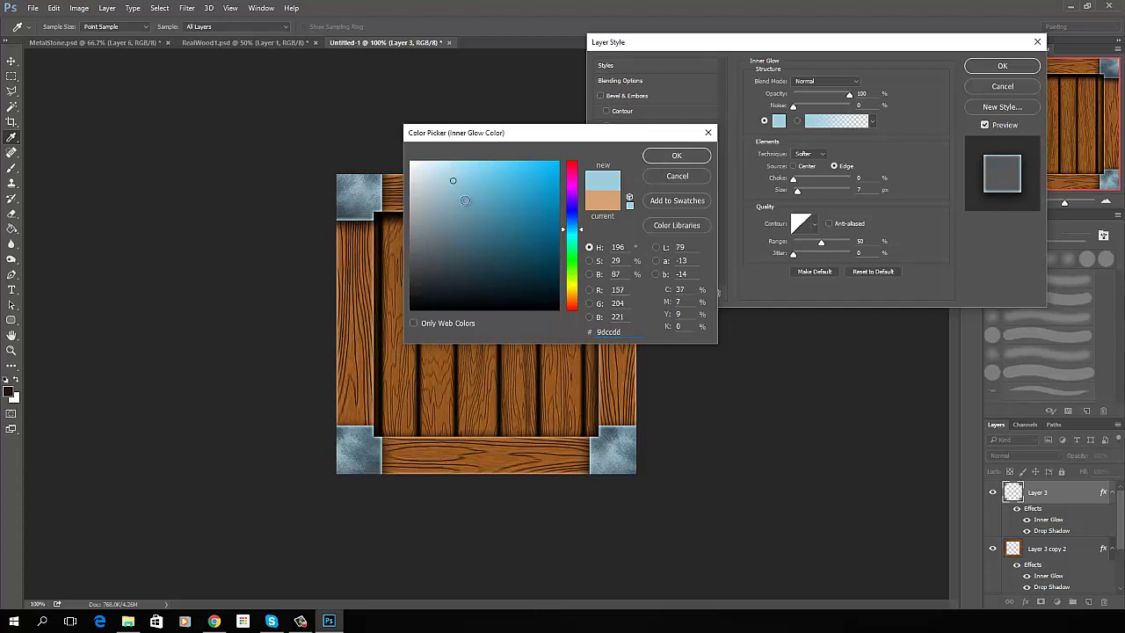
click(671, 160)
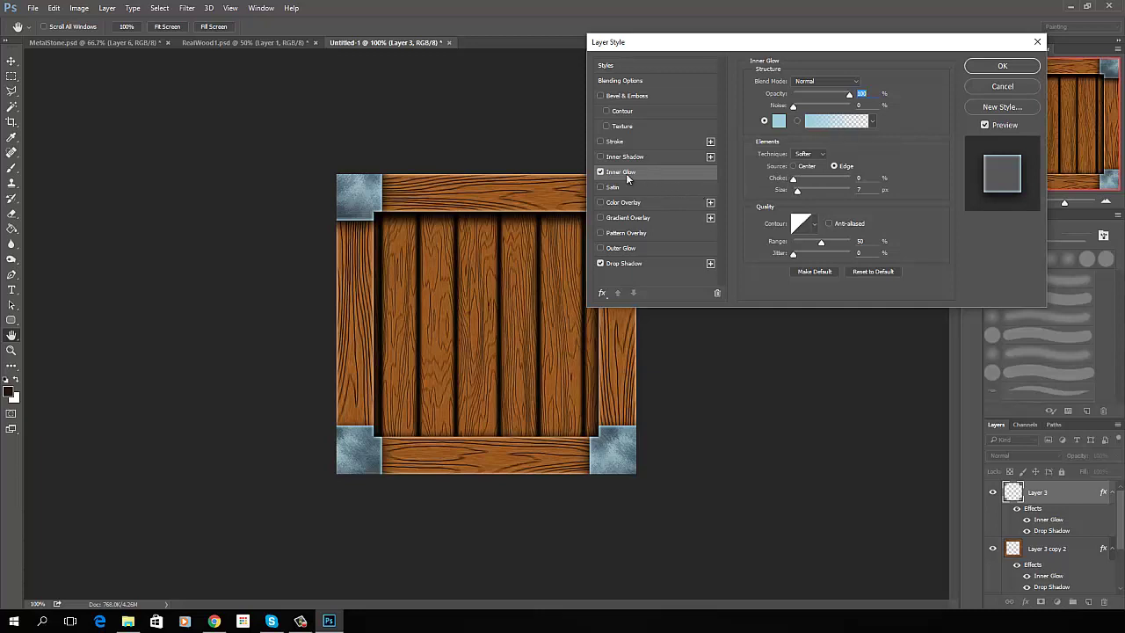
click(989, 68)
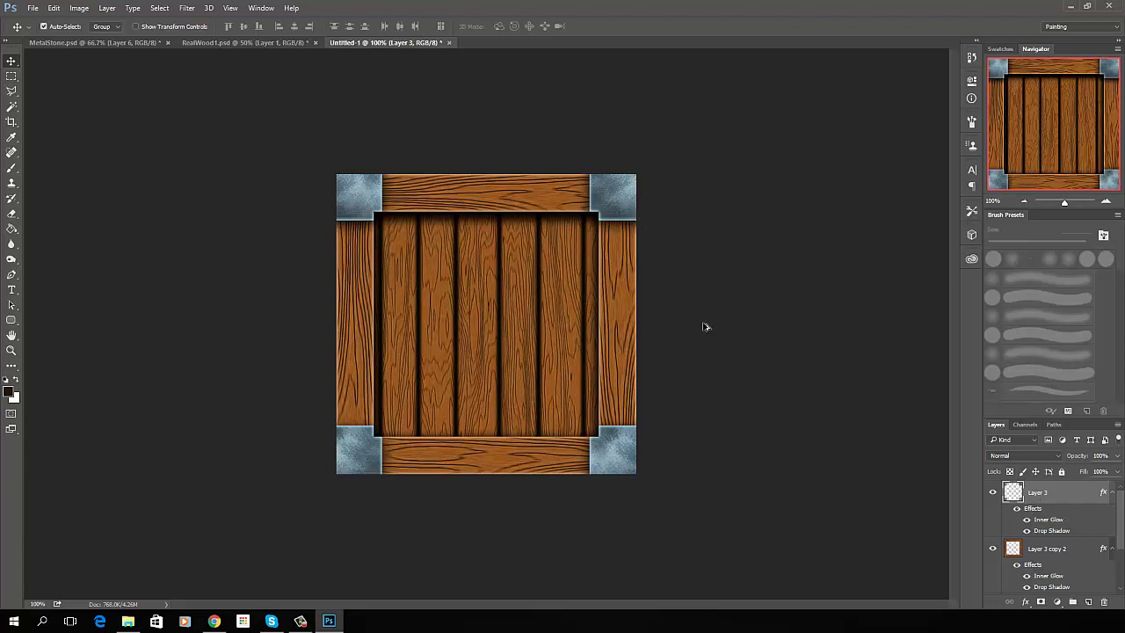
Step: Undo the plates' last effect change and crop the document to its square canvas edges
key(ctrl+z)
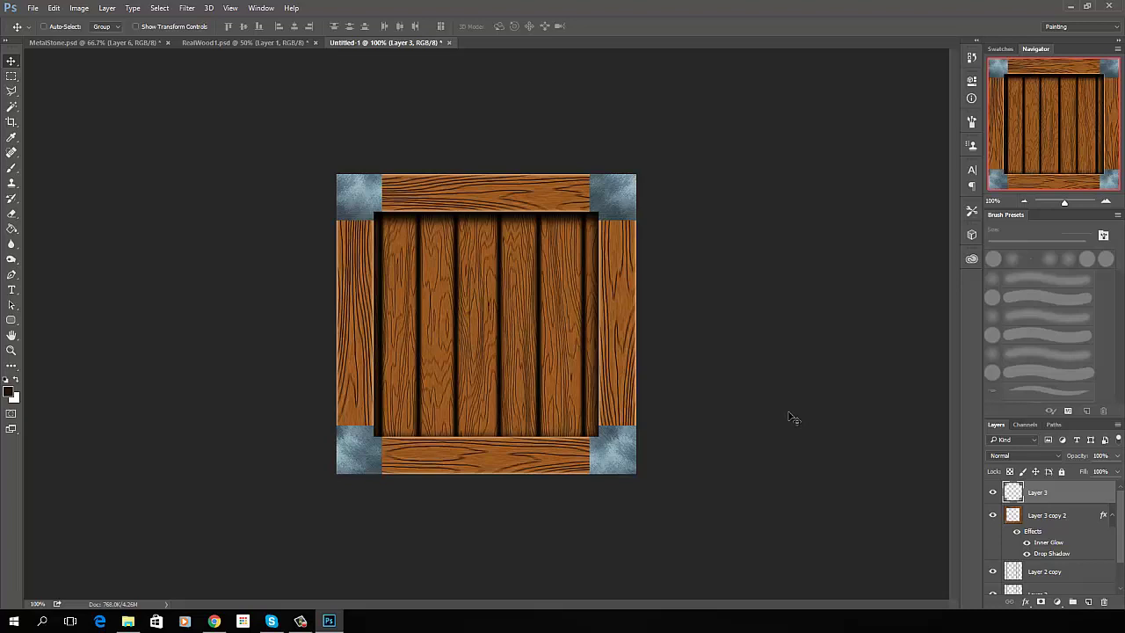
click(12, 122)
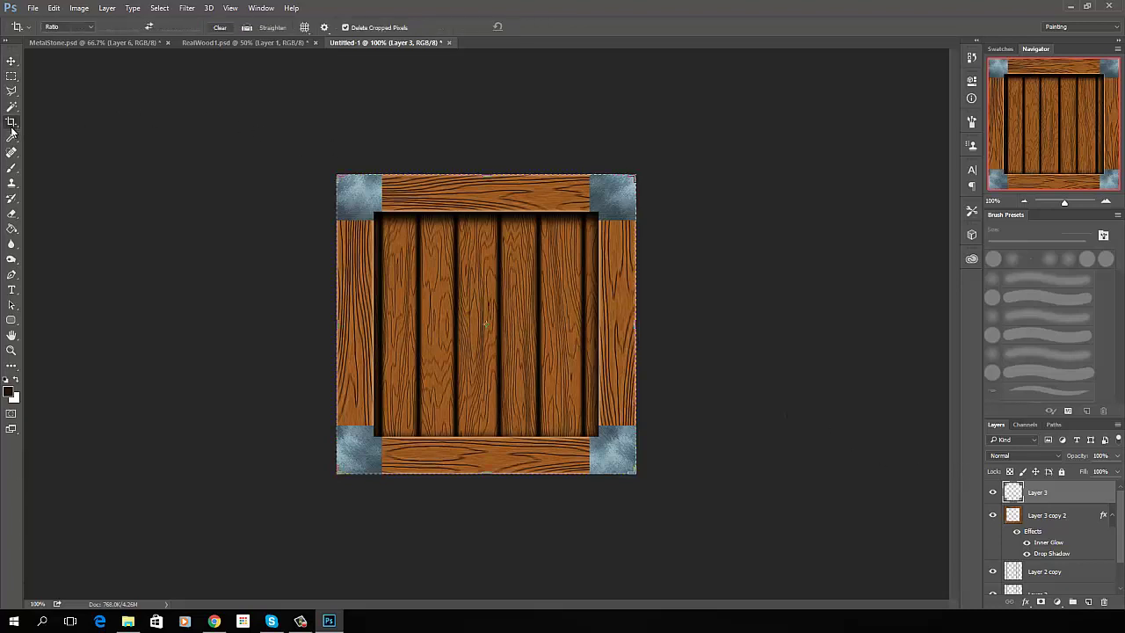
click(510, 370)
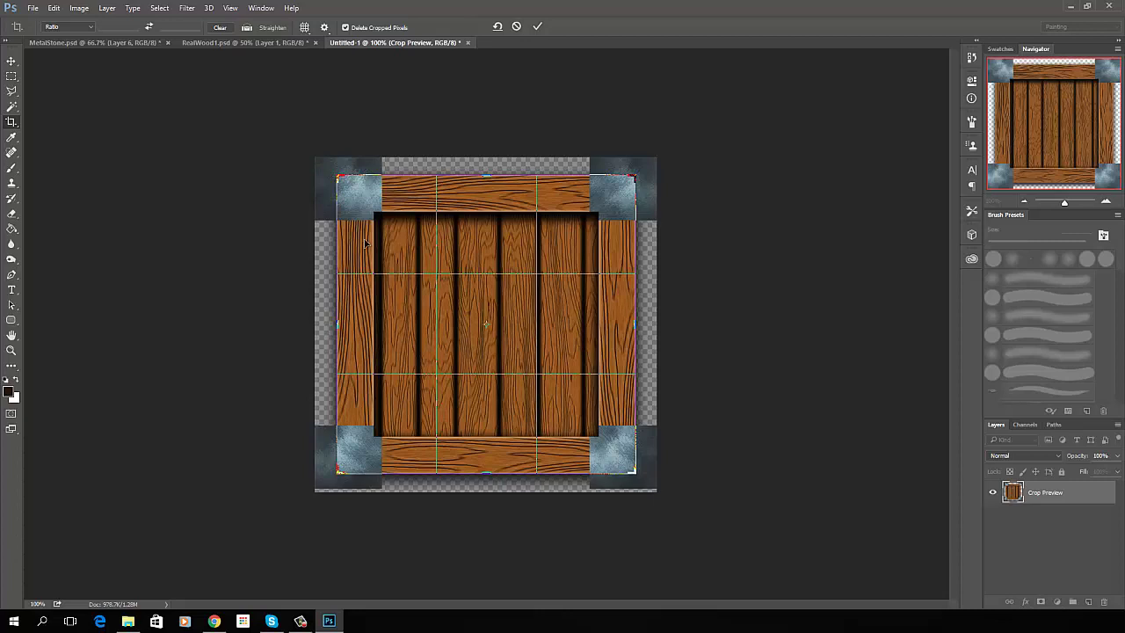
key(Return)
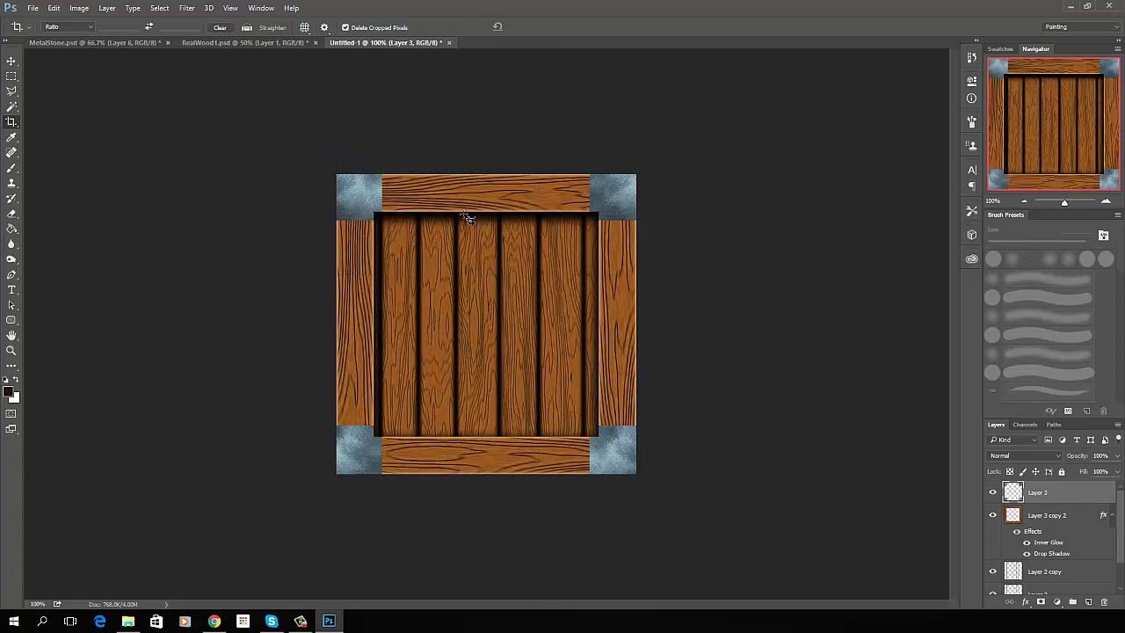
Step: Add Drop Shadow and Inner Glow layer effects to the corner plates layer, Layer 3
double_click(1079, 494)
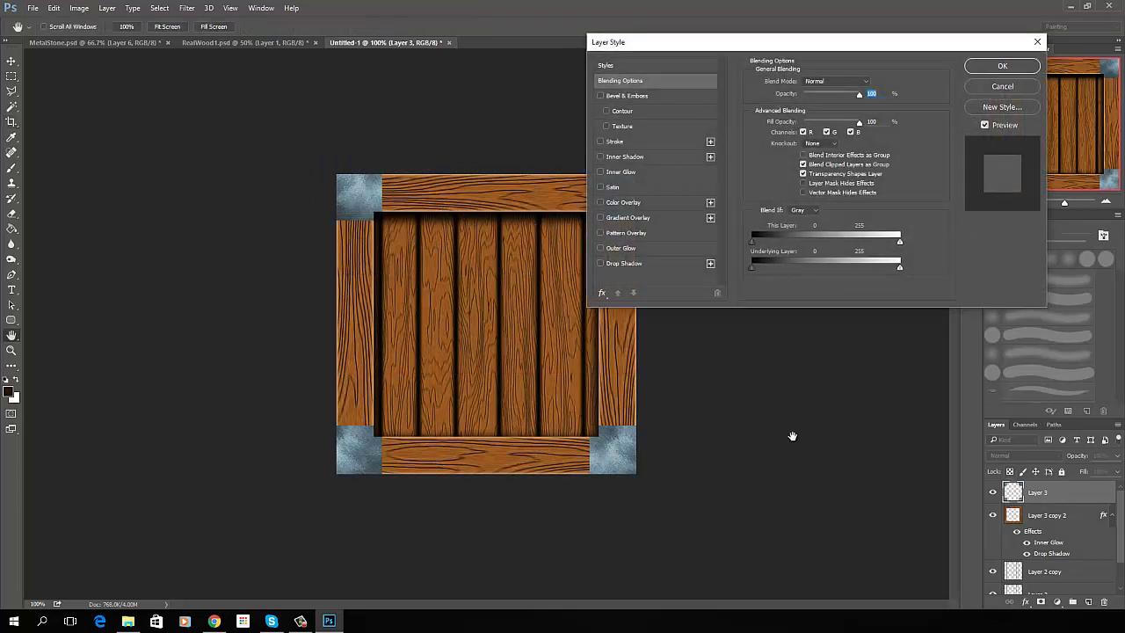
click(630, 265)
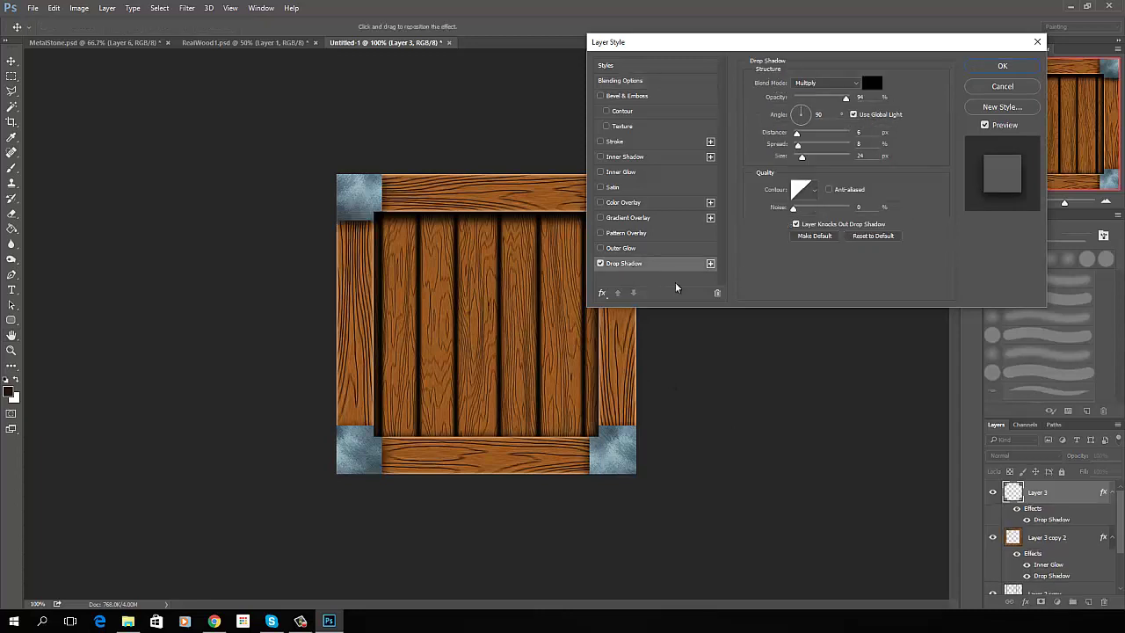
click(630, 172)
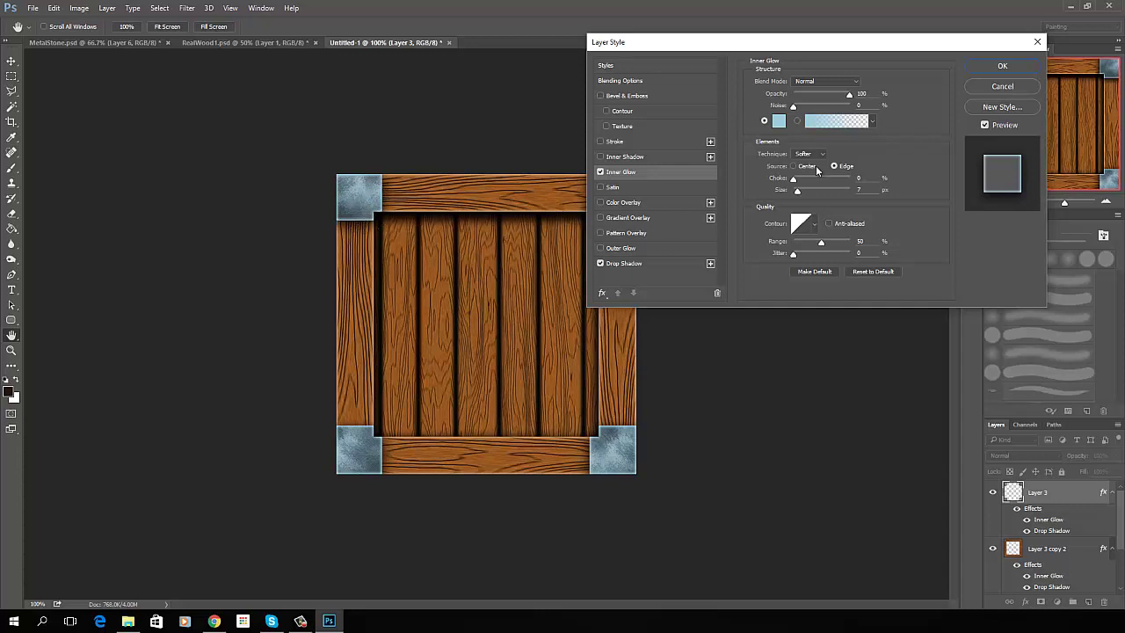
click(1003, 67)
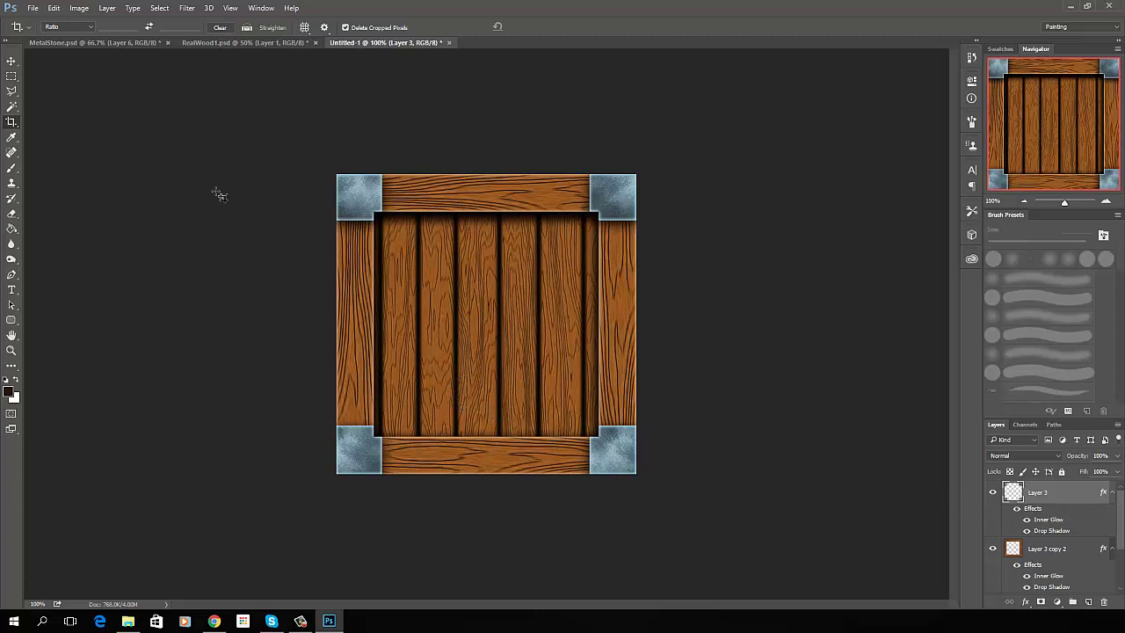
Step: Create empty Layer 4 and set the brush colour to dark blue-grey #242c30, sampled from the metal
click(1088, 602)
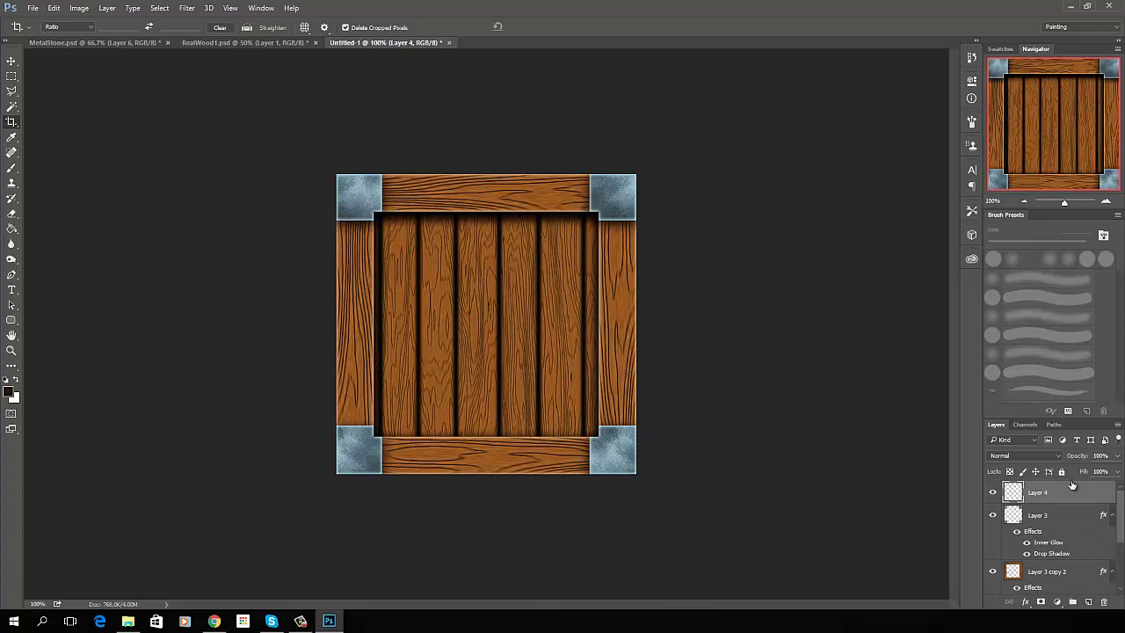
click(16, 170)
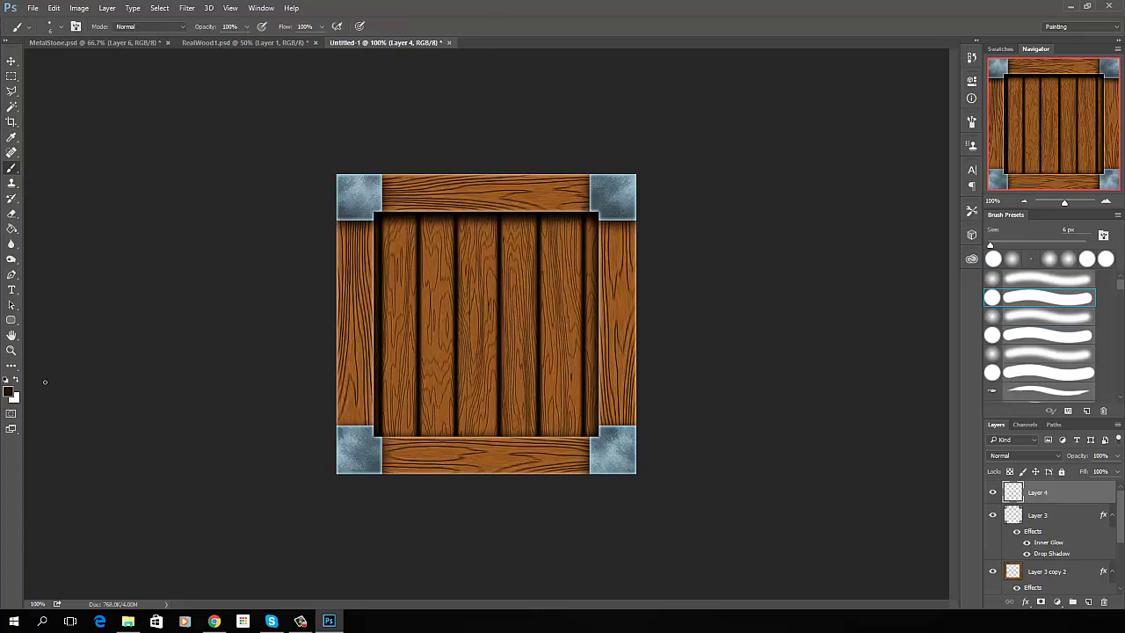
click(10, 393)
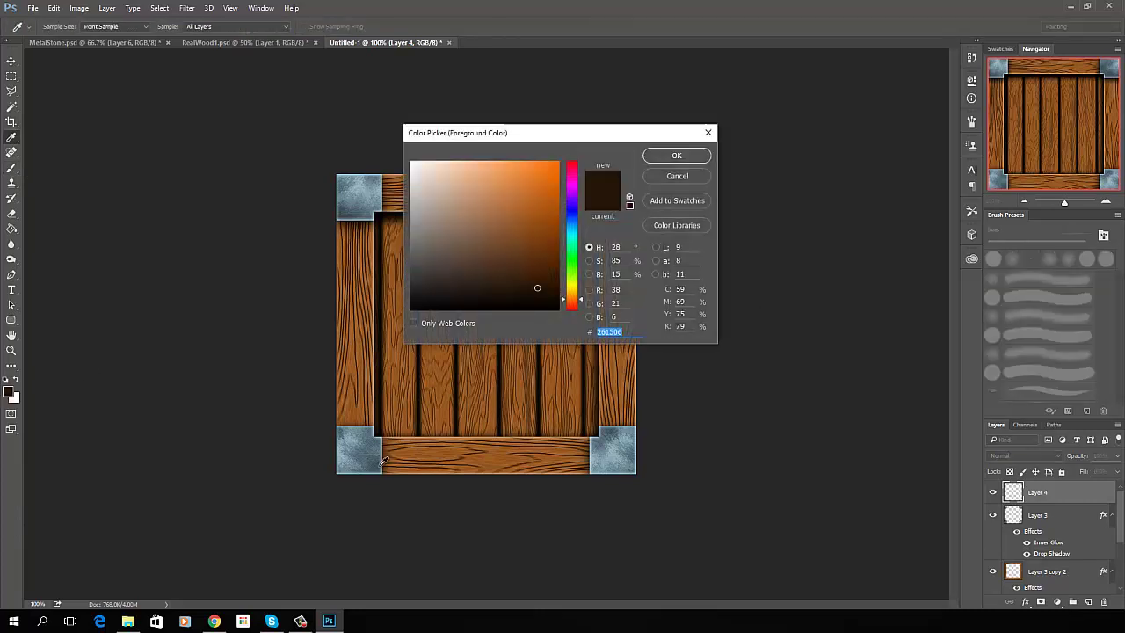
click(379, 460)
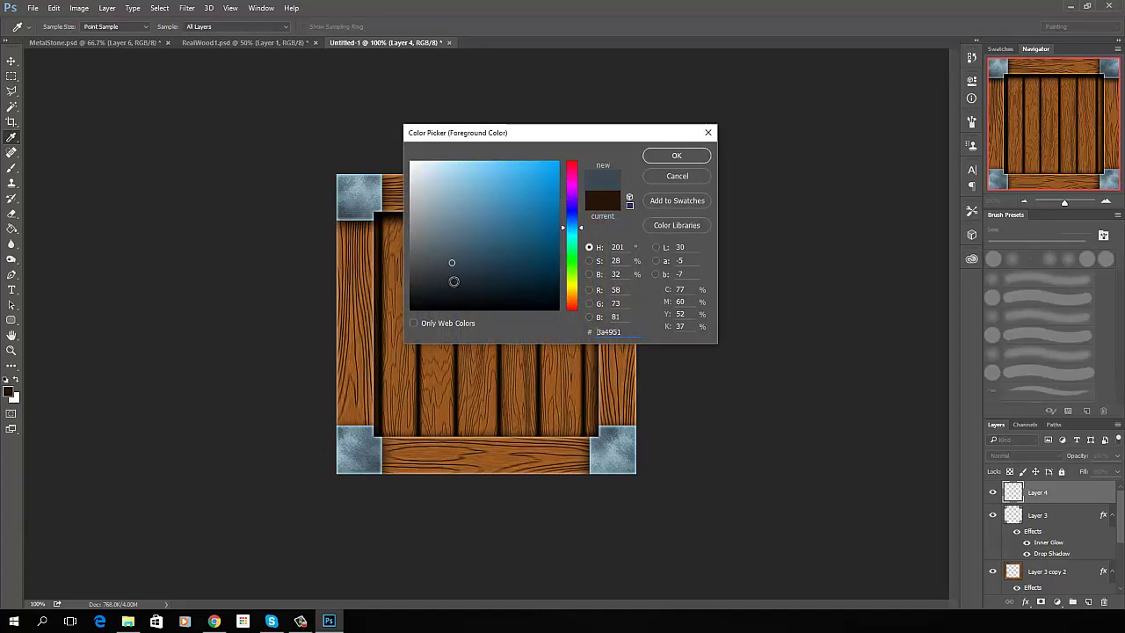
click(448, 282)
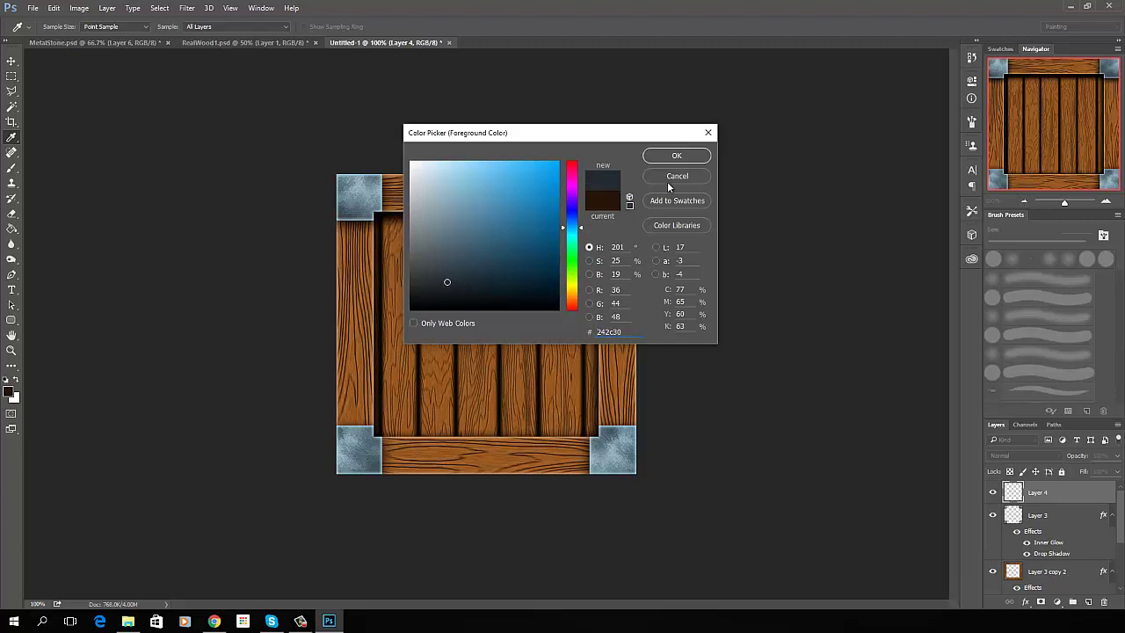
click(680, 157)
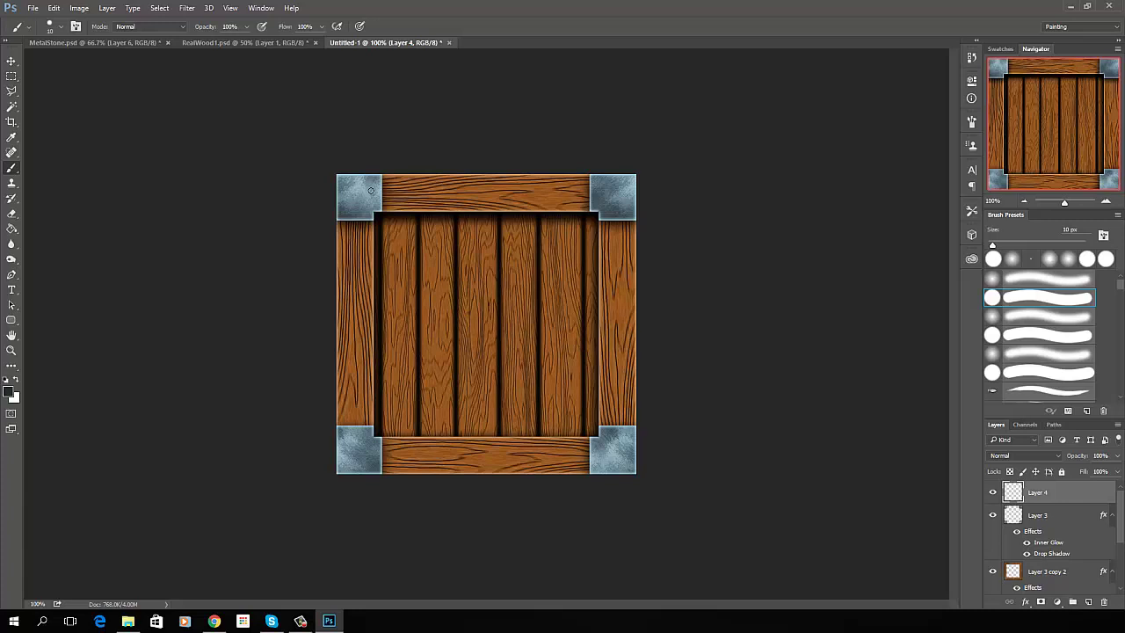
Step: Paint two dark bolt dots on each corner plate with a 15 px brush, then select Layer 4's bolts
click(370, 189)
key(bracketright)
click(355, 208)
click(602, 191)
click(618, 209)
click(618, 436)
click(600, 458)
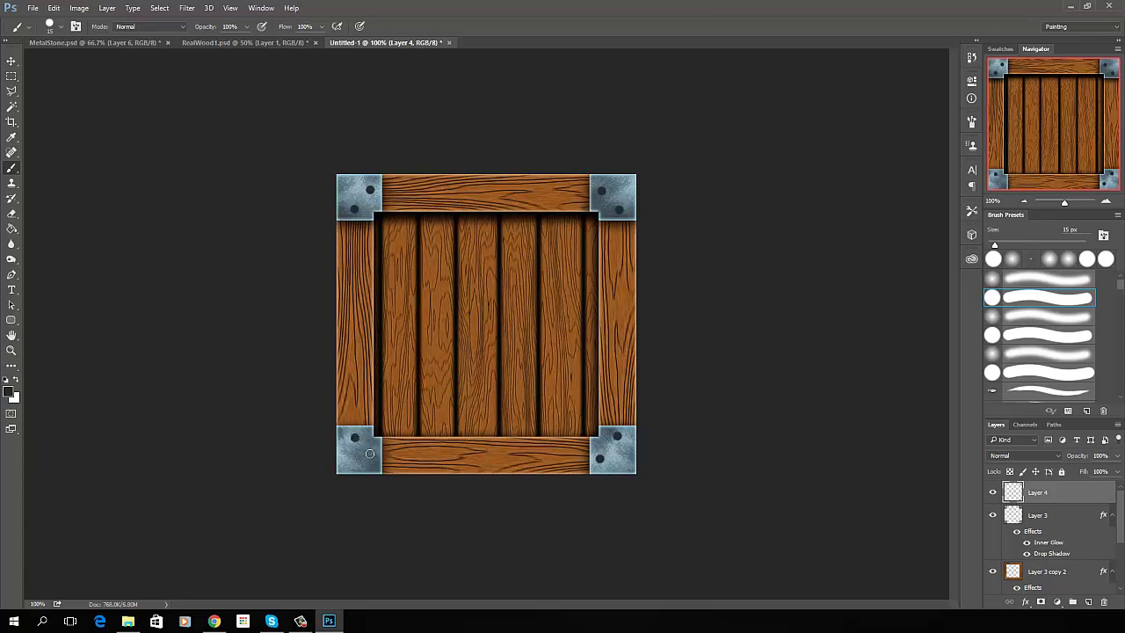
click(372, 454)
ctrl+click(1016, 494)
Step: At 200% zoom, lighten every bolt with a 60 px Dodge brush, then zoom back out
key(ctrl+plus)
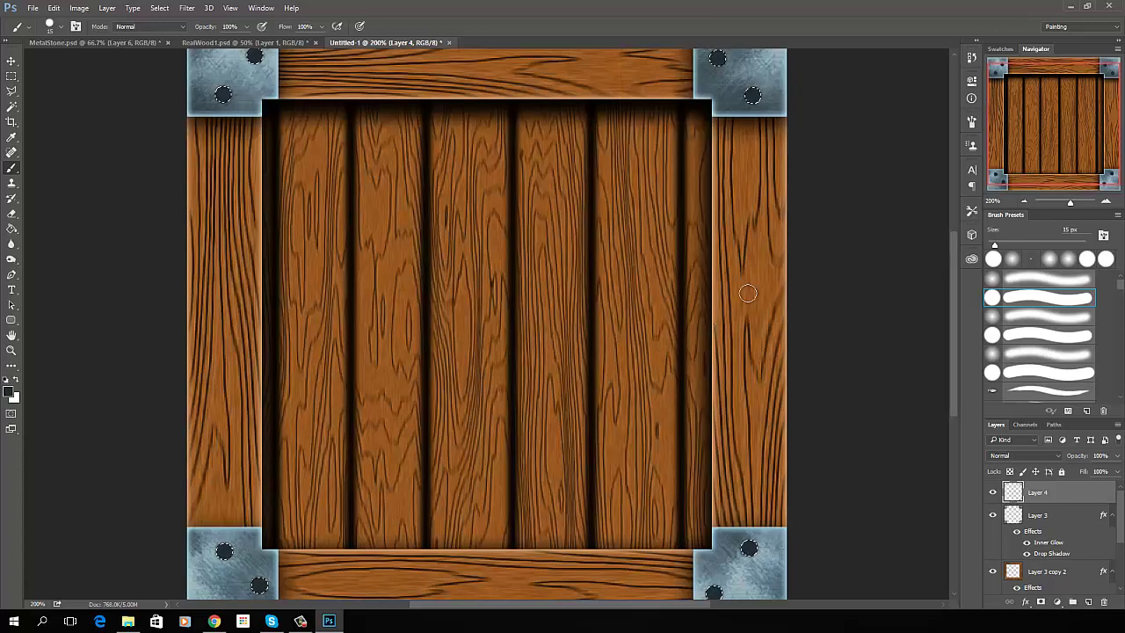
drag(955, 334, 953, 277)
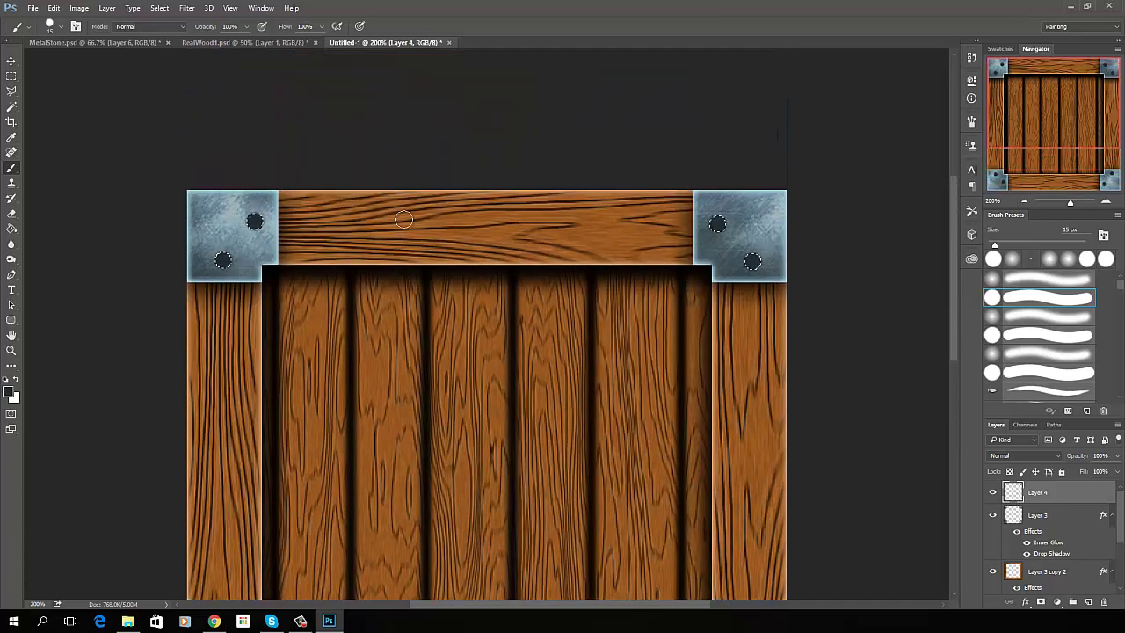
click(11, 259)
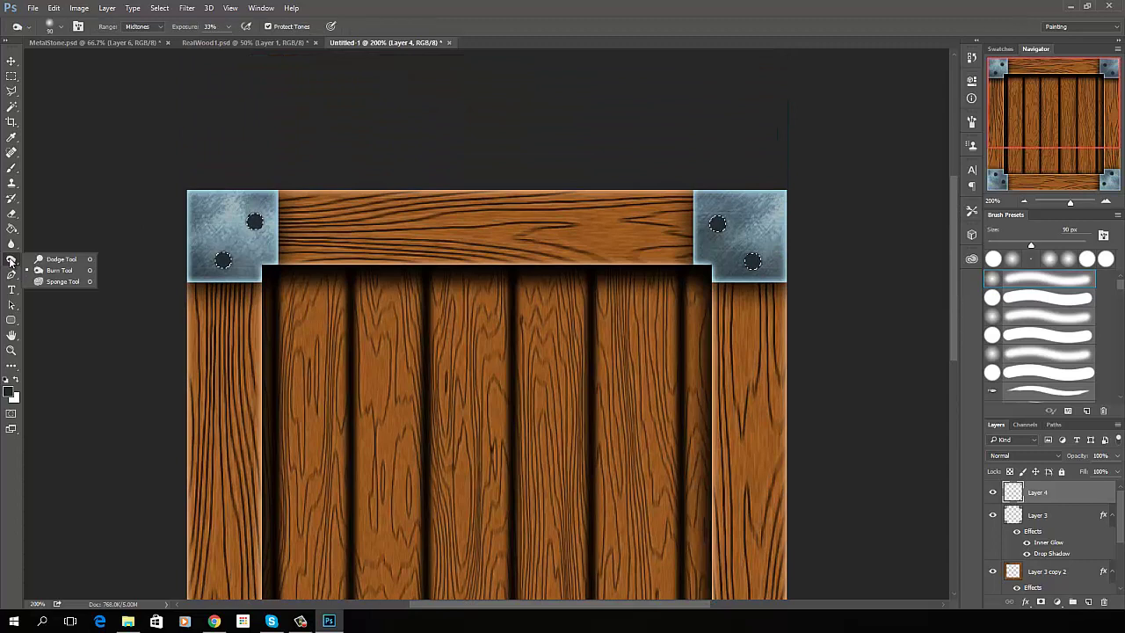
click(71, 260)
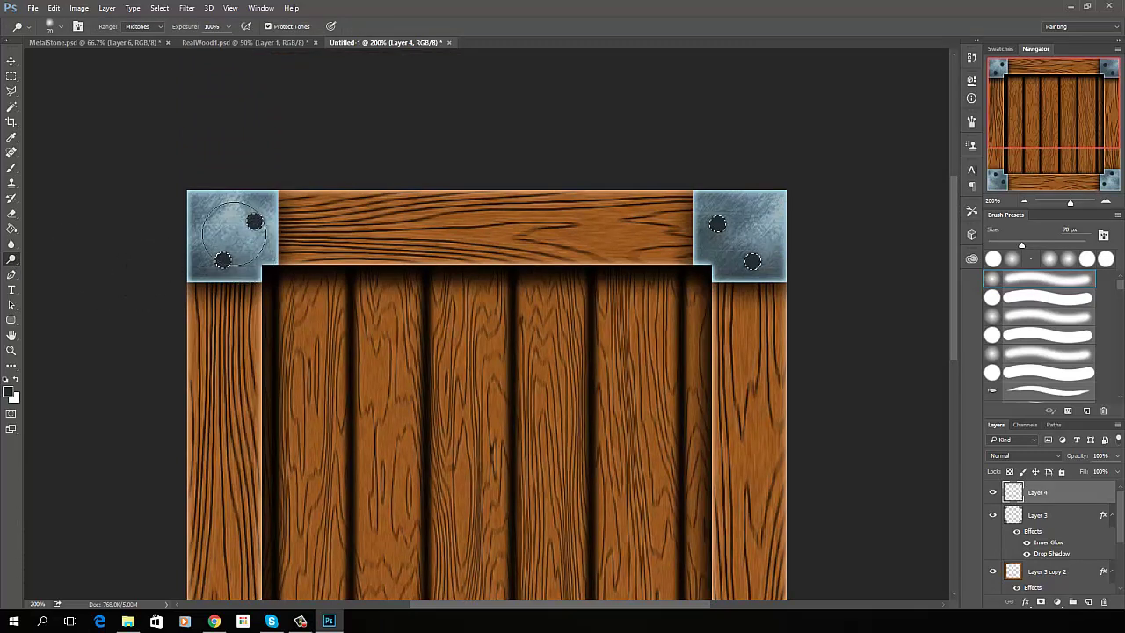
drag(269, 225, 236, 196)
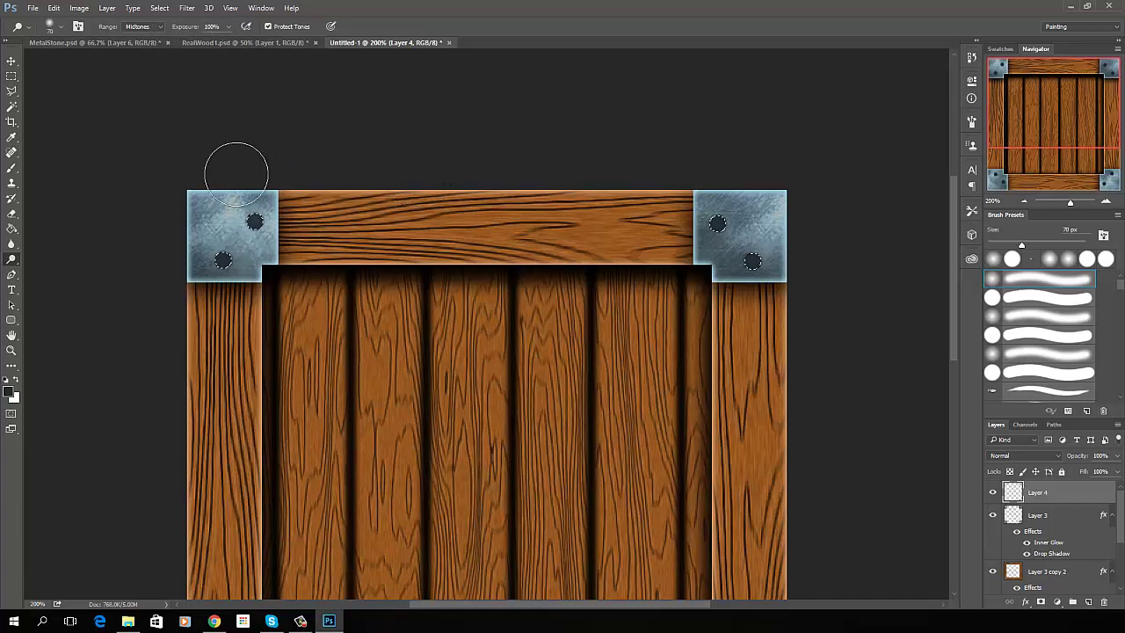
key(bracketleft)
key(bracketleft)
key(bracketleft)
key(bracketleft)
key(bracketleft)
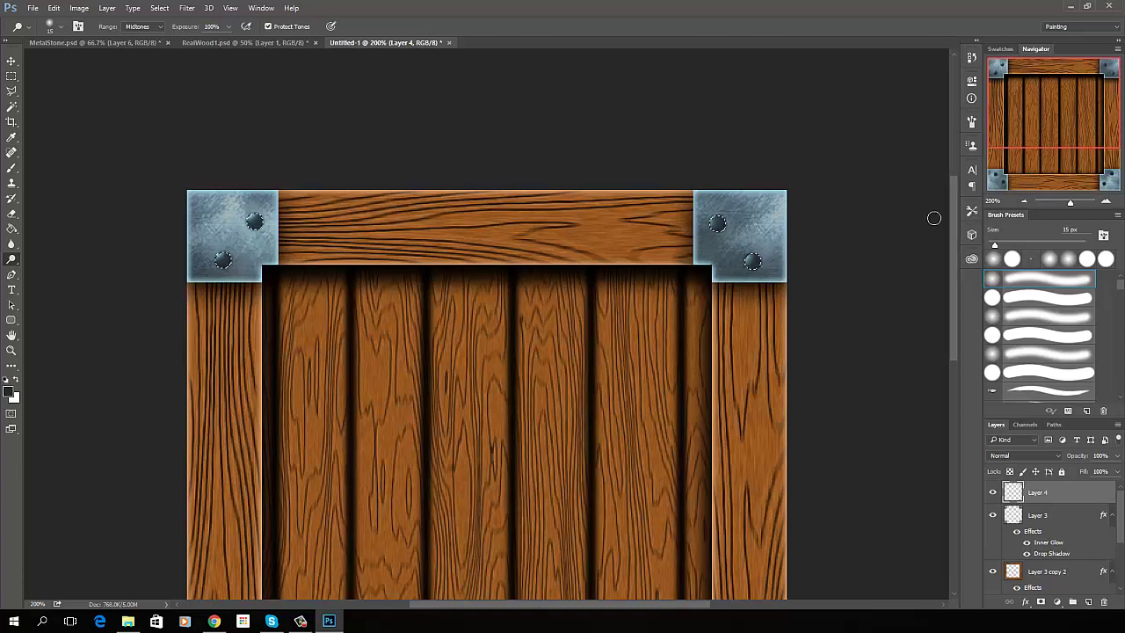
drag(955, 202, 960, 363)
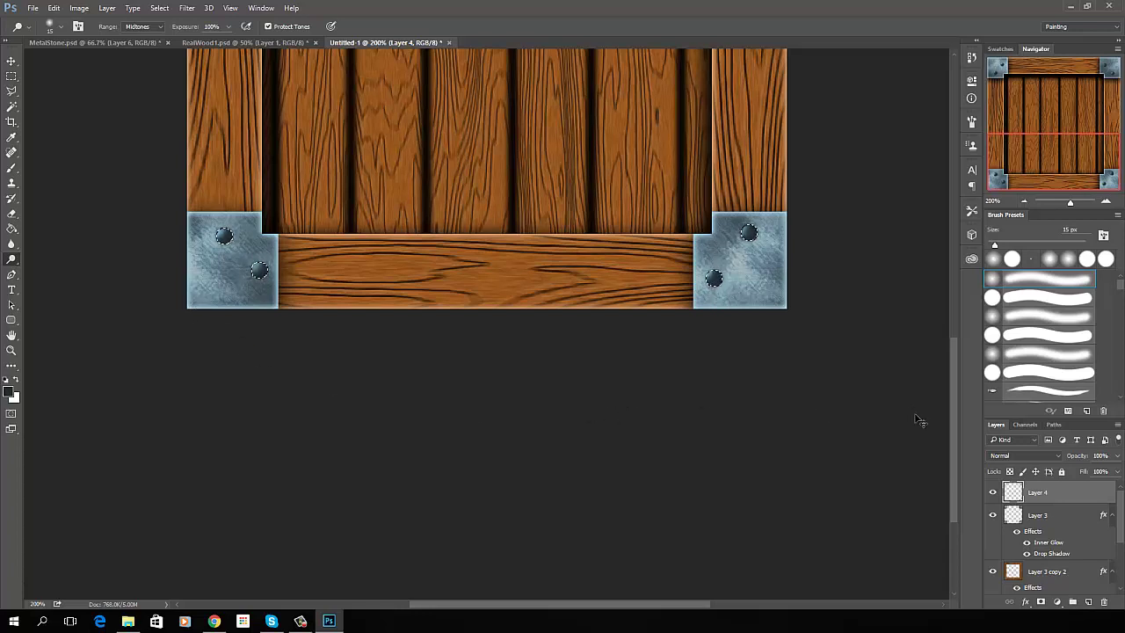
key(ctrl+minus)
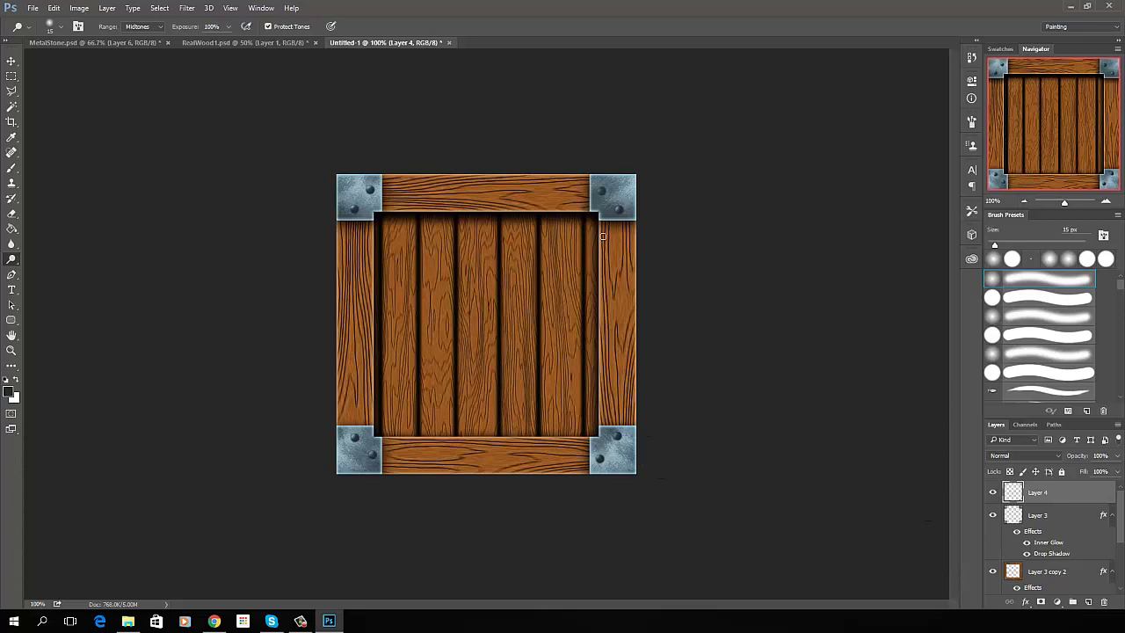
Step: Duplicate Layer 4 to create Layer 4 copy
right_click(1065, 492)
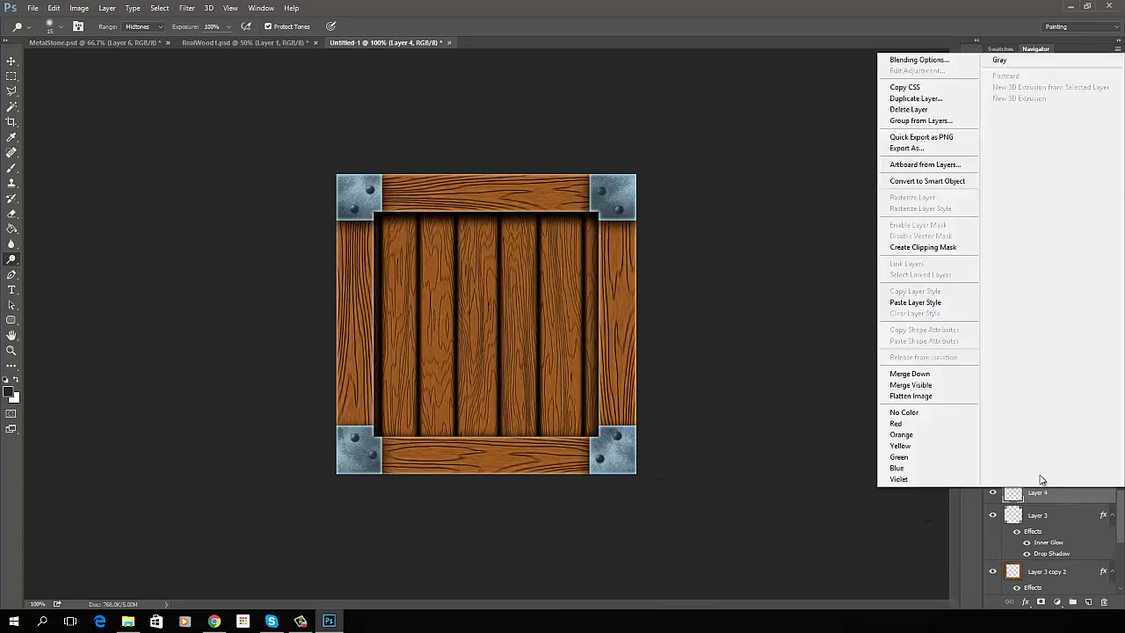
click(922, 98)
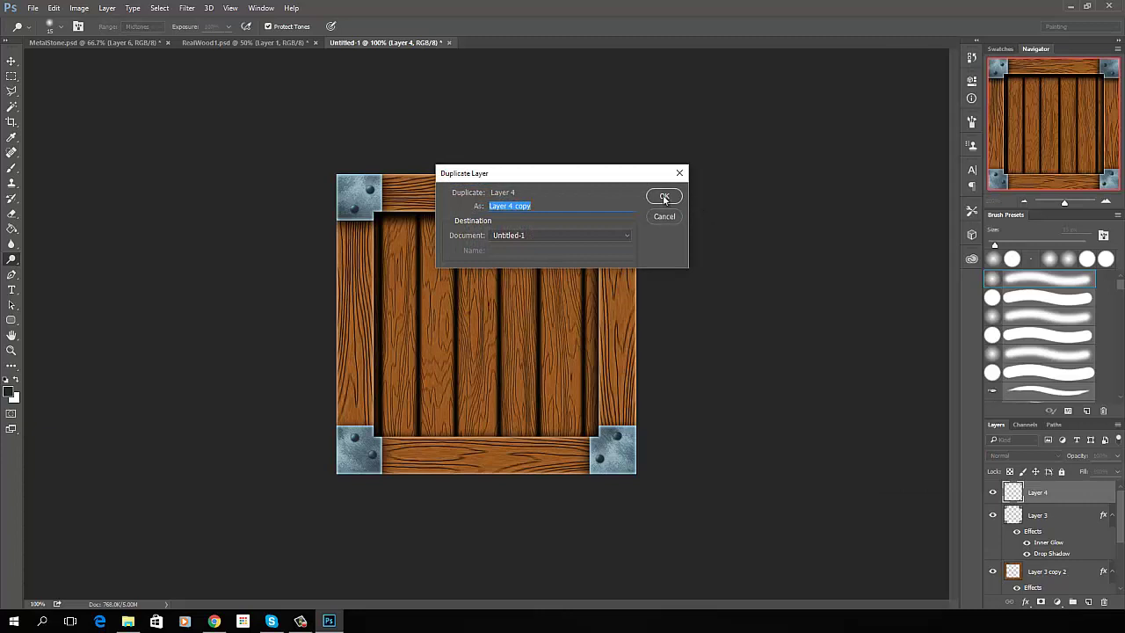
click(664, 197)
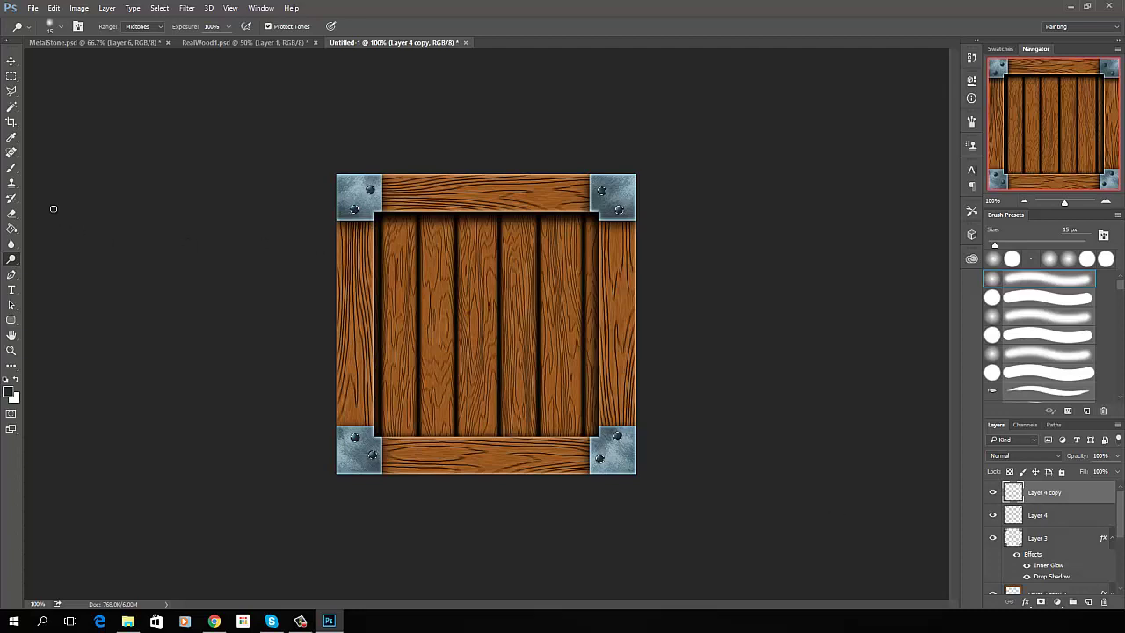
Step: Paint black bolt dots on the bottom-left, bottom-right and top-right plates
click(11, 168)
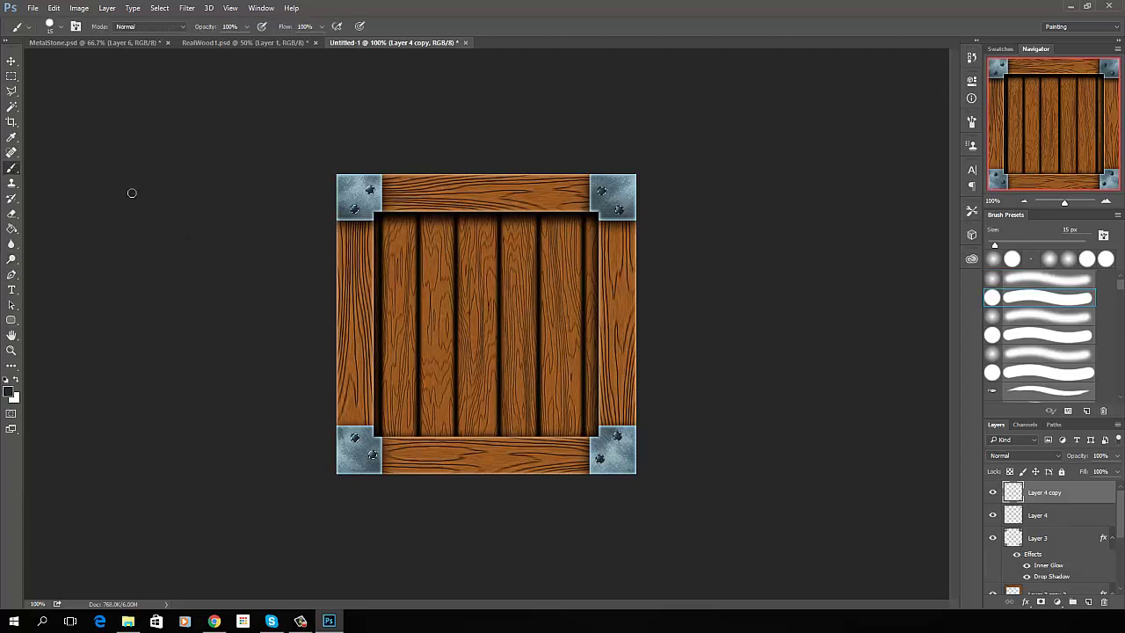
click(9, 392)
mouse_move(527, 295)
mouse_down()
mouse_move(414, 305)
mouse_move(391, 322)
mouse_up()
click(666, 157)
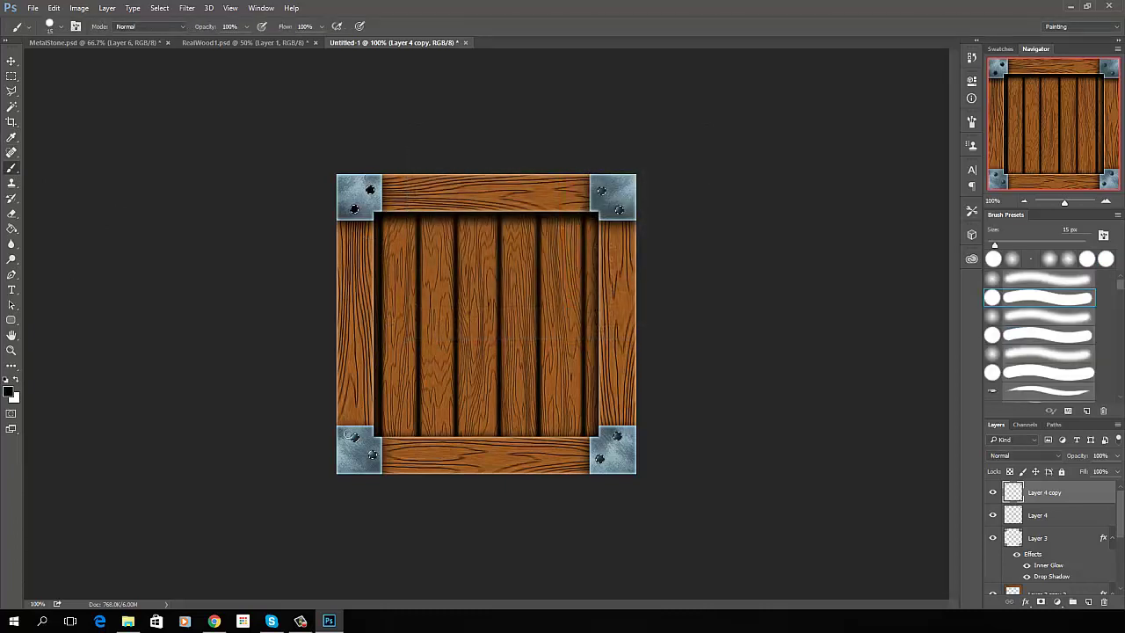
click(350, 436)
click(617, 436)
click(602, 191)
Step: Finish the top-right black dot, enlarge the brush to 20 px, and move Layer 4 copy beneath Layer 4
click(620, 209)
key(ctrl+plus)
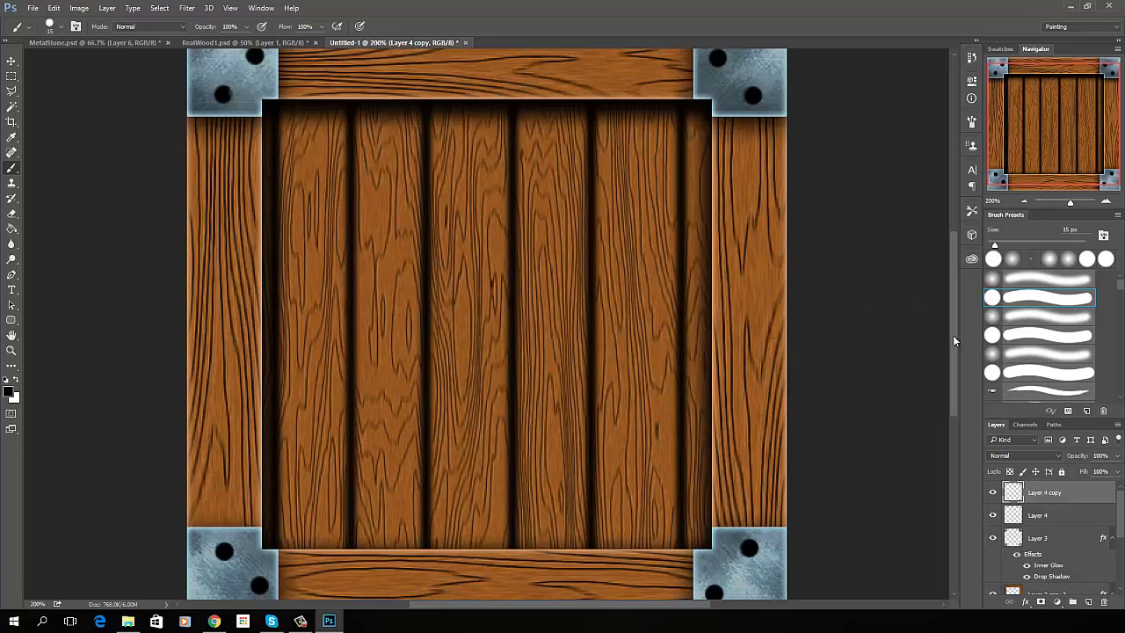
drag(955, 338, 955, 290)
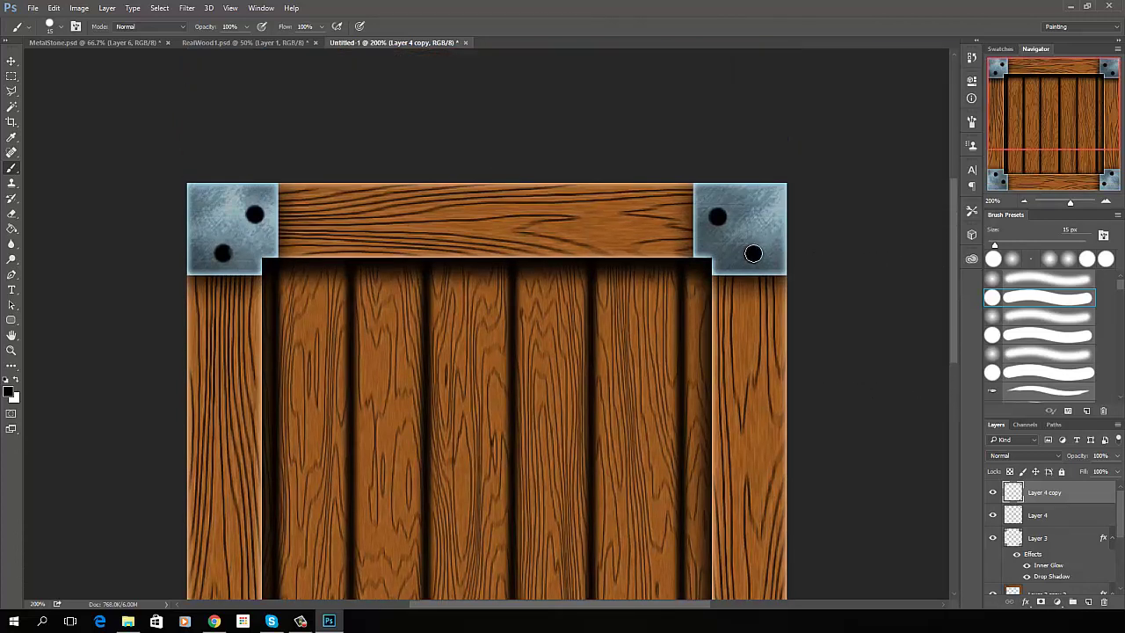
key(bracketright)
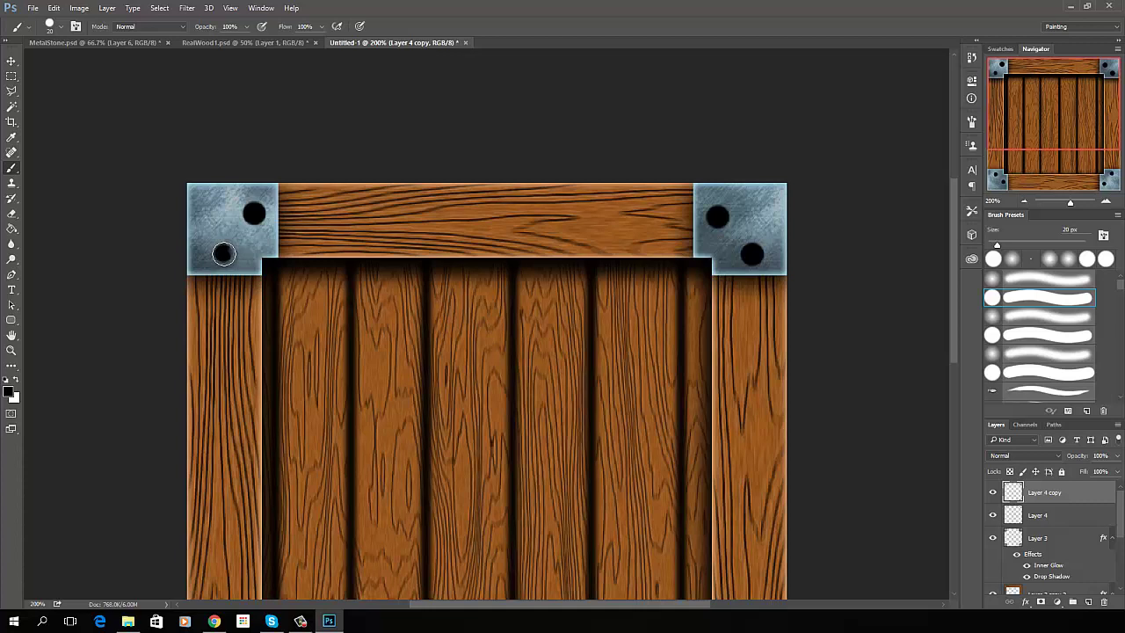
drag(957, 239, 958, 353)
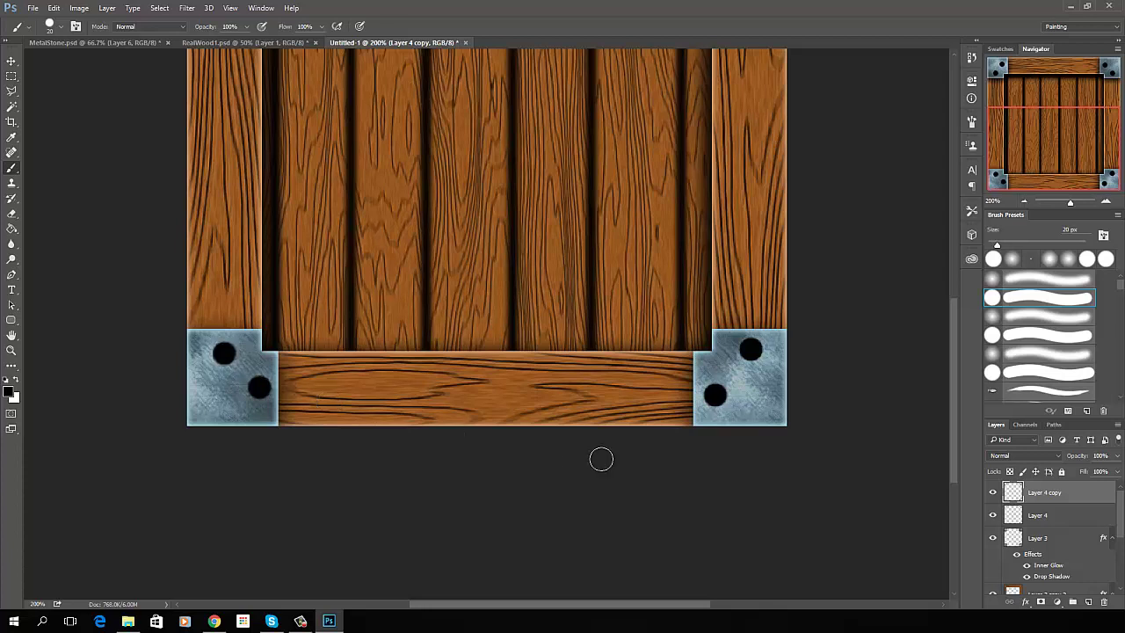
drag(954, 426, 958, 397)
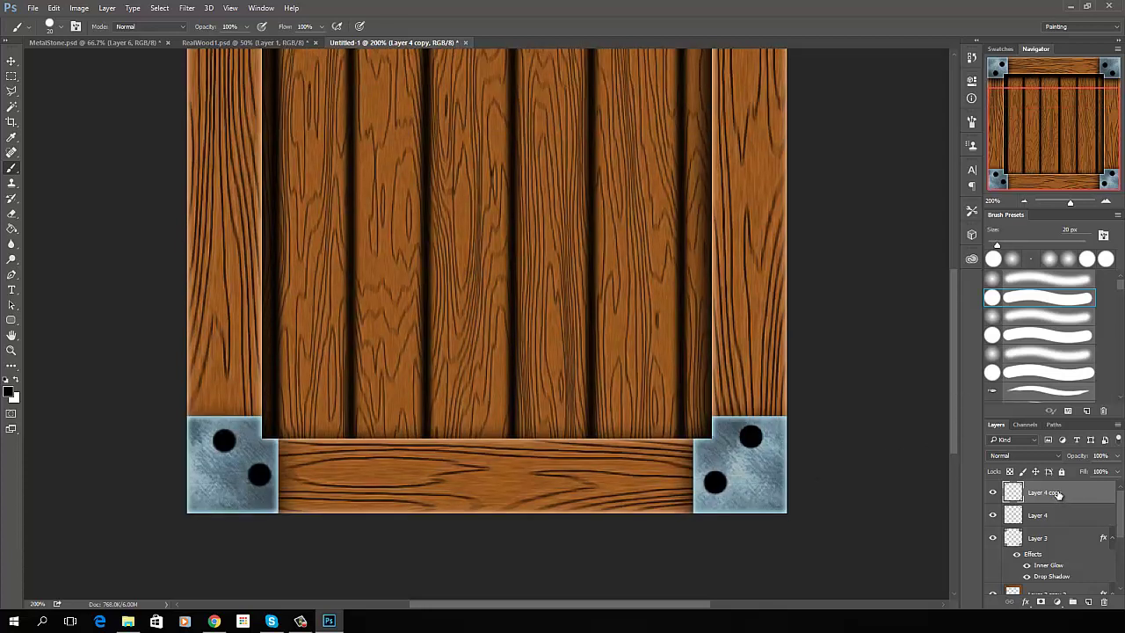
drag(1057, 525, 1057, 527)
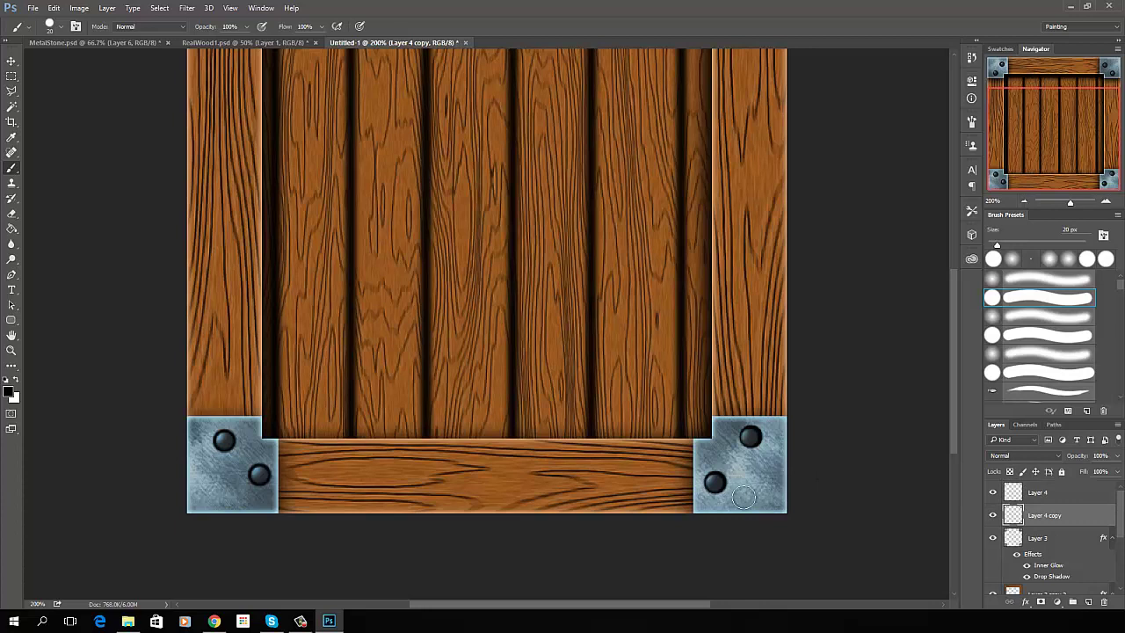
drag(955, 439, 953, 430)
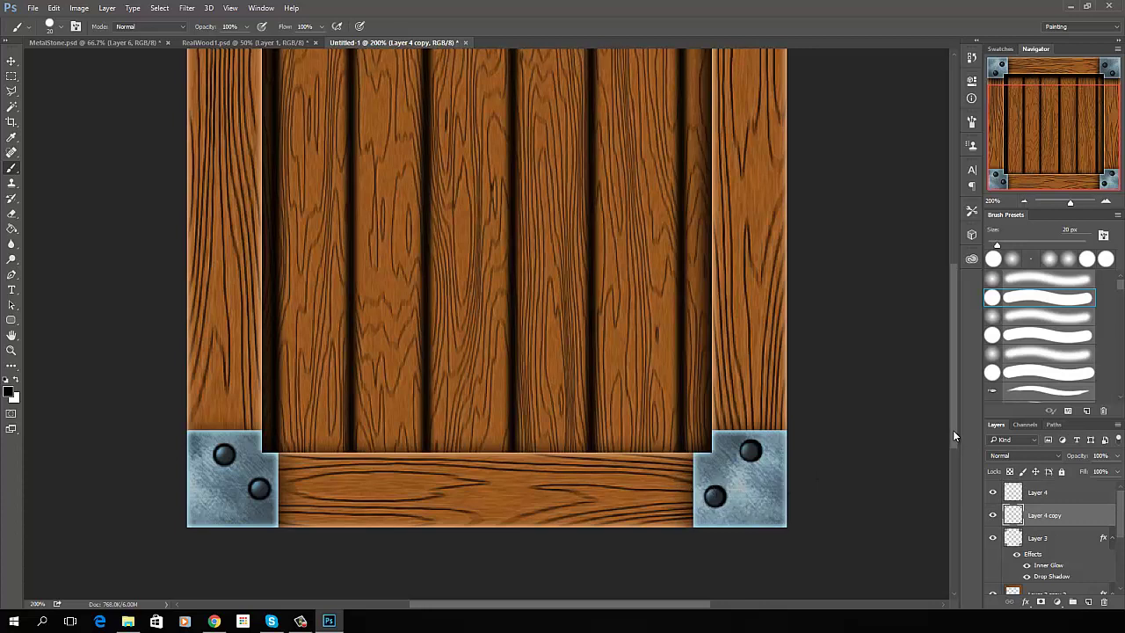
Step: Apply a 1.7 px Gaussian Blur to Layer 4 copy and zoom back to 100%
click(187, 9)
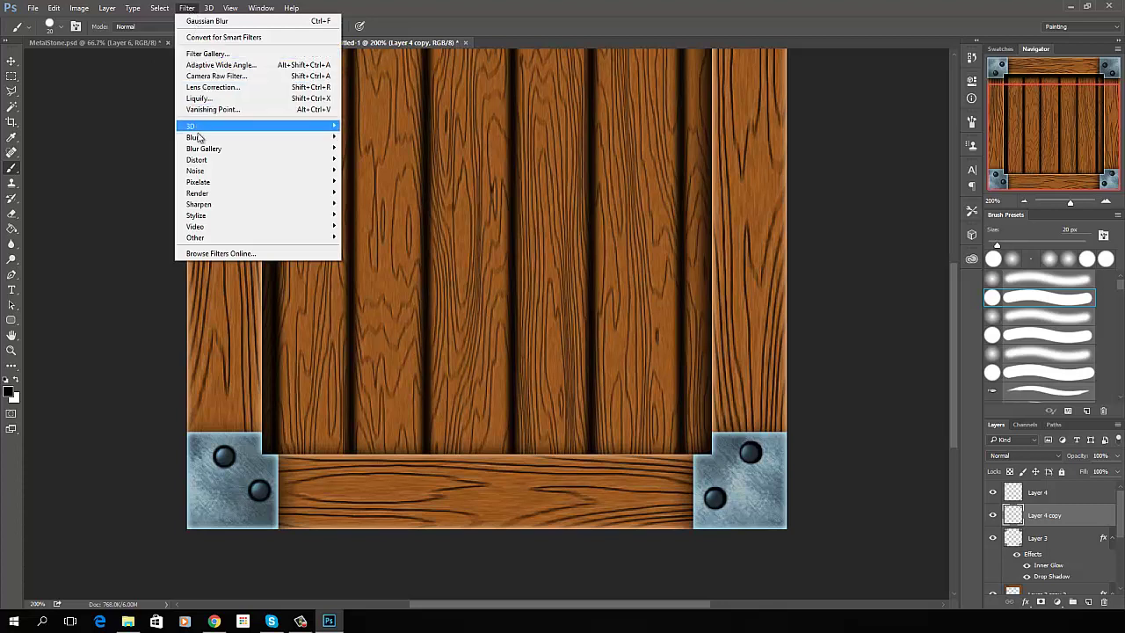
mouse_move(199, 138)
click(136, 181)
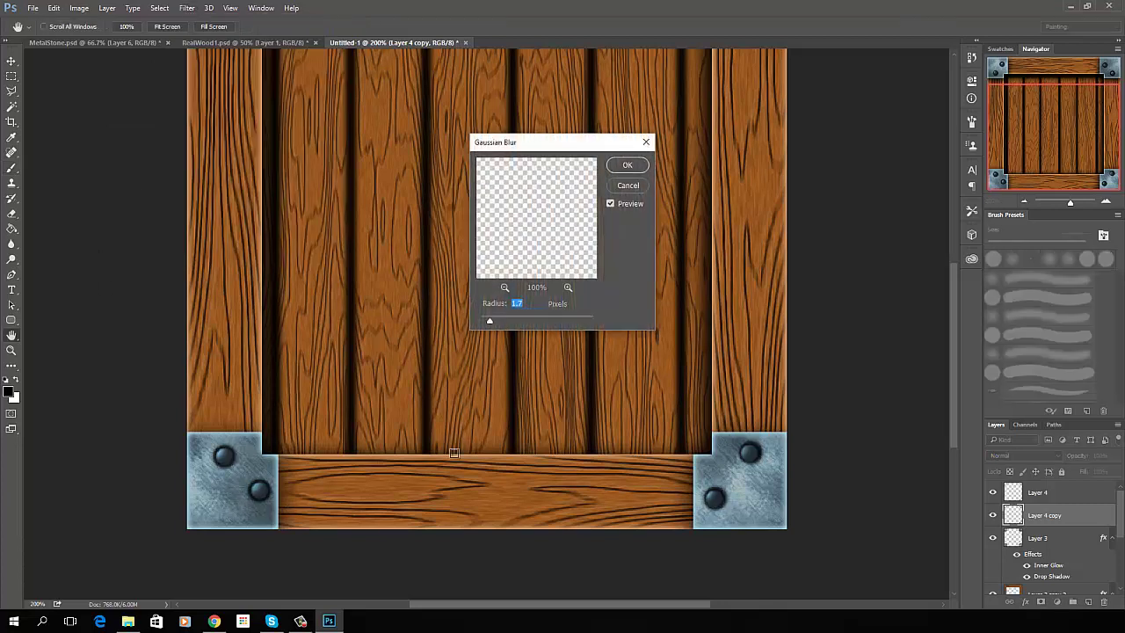
click(629, 165)
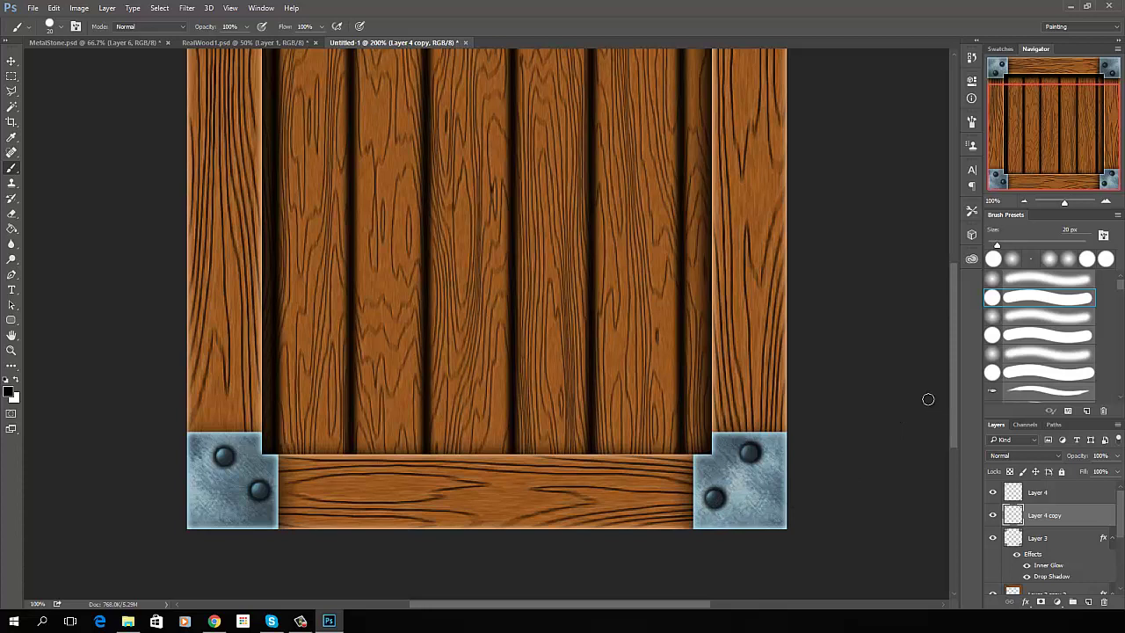
key(ctrl+minus)
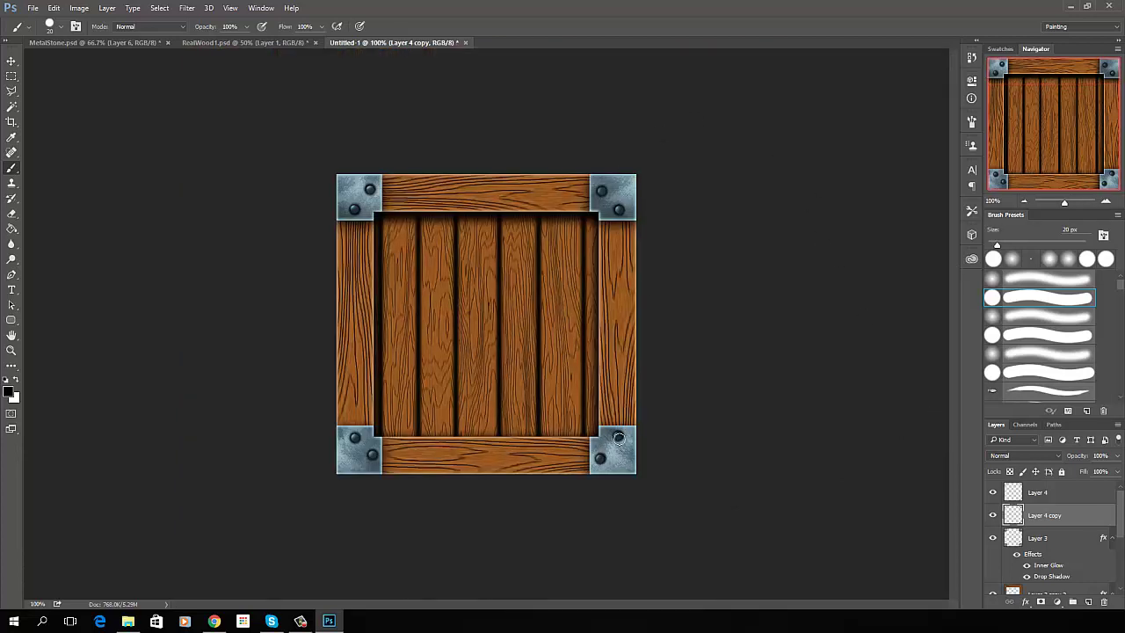
Step: Duplicate Layer 4 copy, remove the duplicate, and lower Layer 4 copy's opacity to 92%
right_click(1071, 519)
click(933, 128)
click(663, 197)
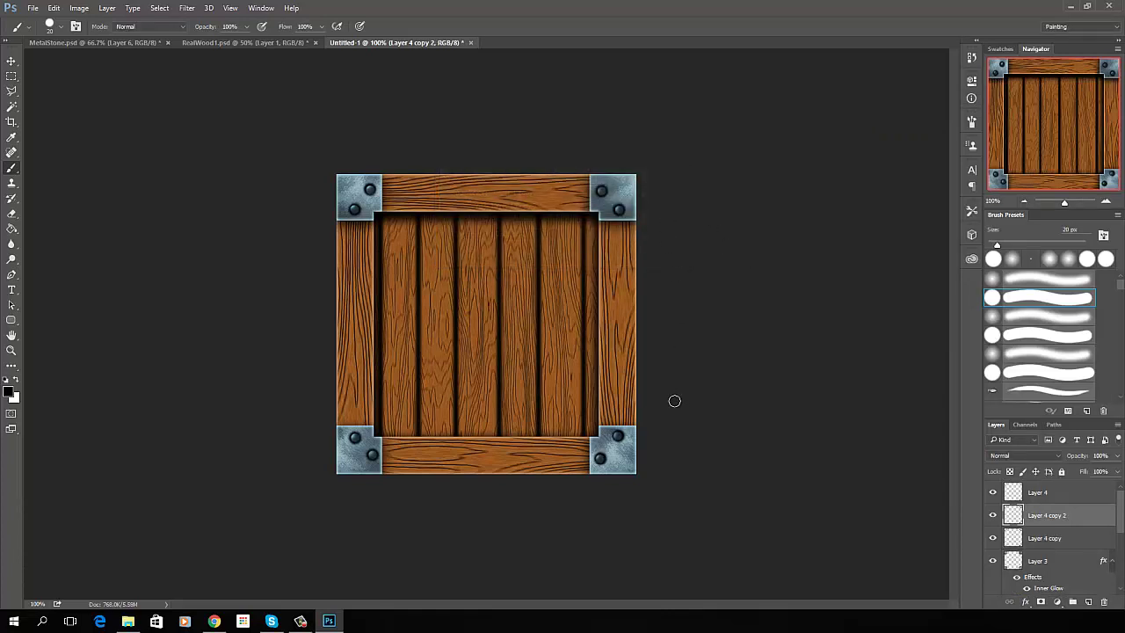
click(12, 61)
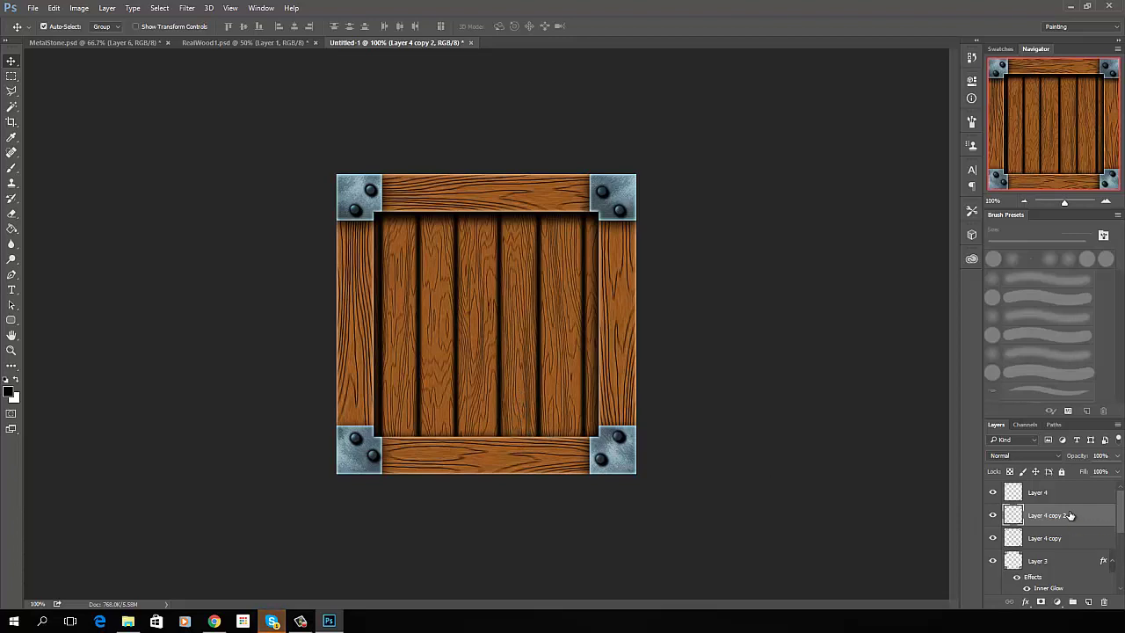
key(Delete)
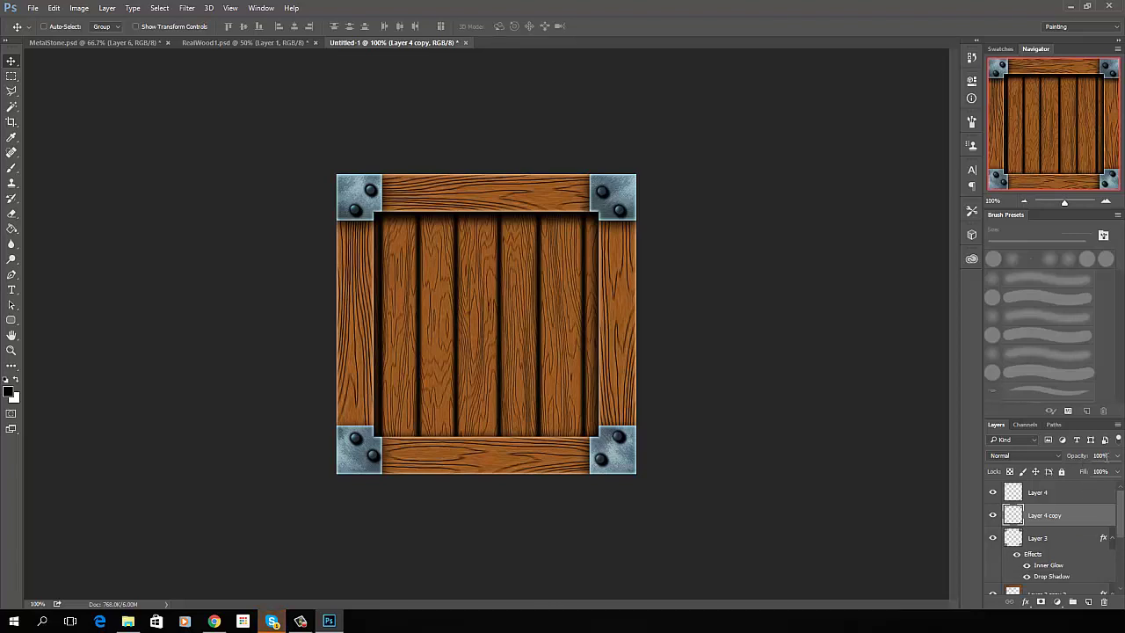
click(1119, 456)
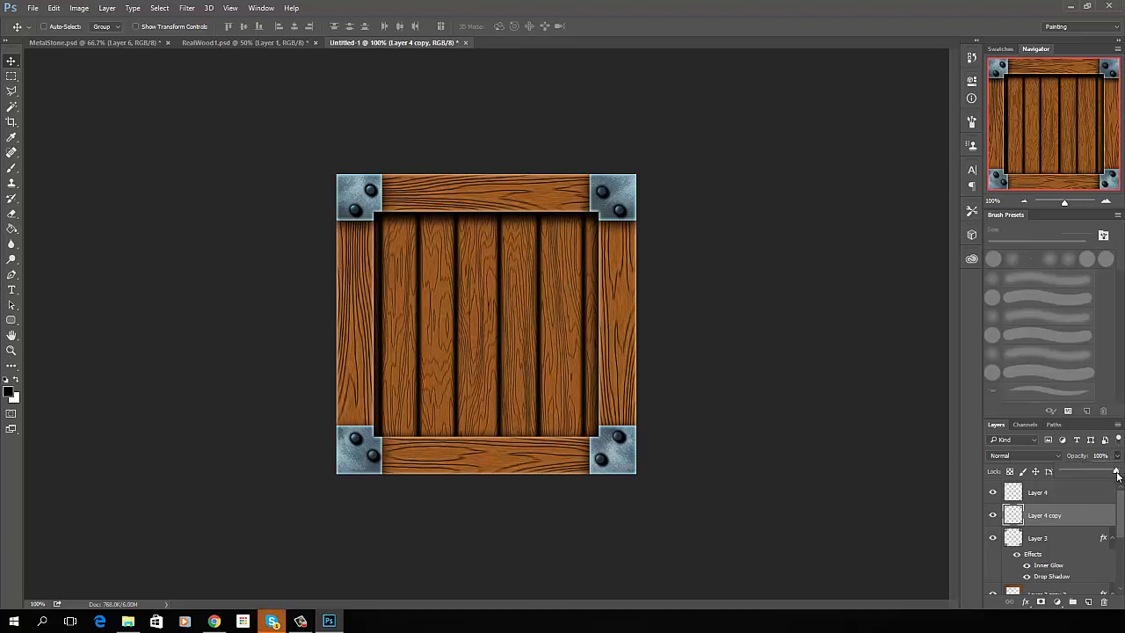
drag(1118, 475, 1109, 479)
Step: Apply a second Gaussian Blur with a 1.4 px radius to Layer 4 copy
click(190, 11)
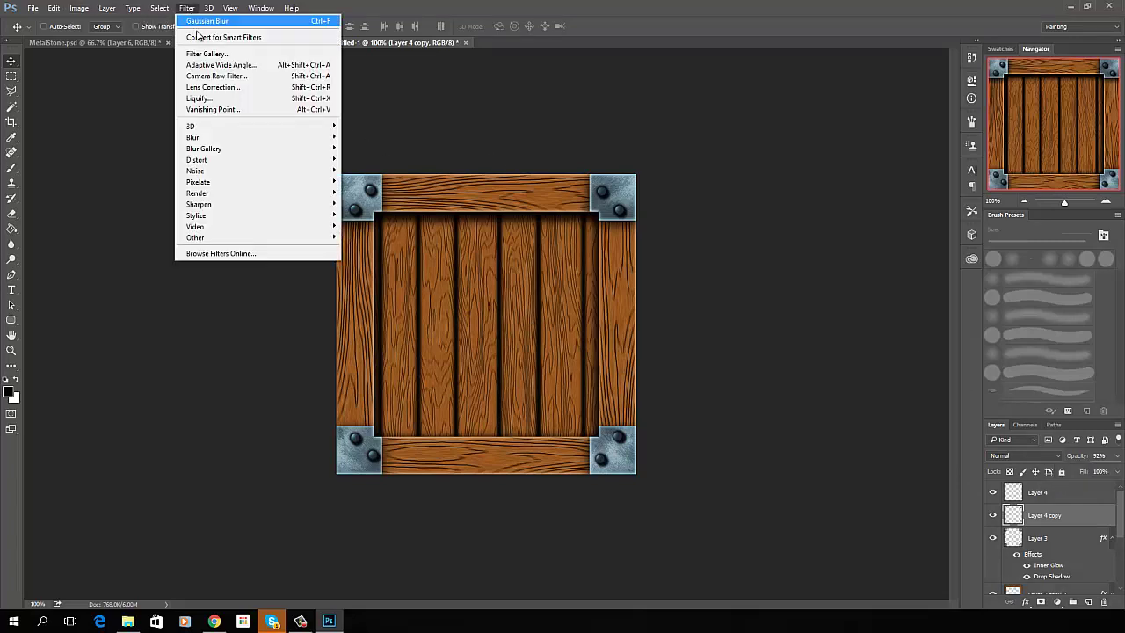
mouse_move(184, 140)
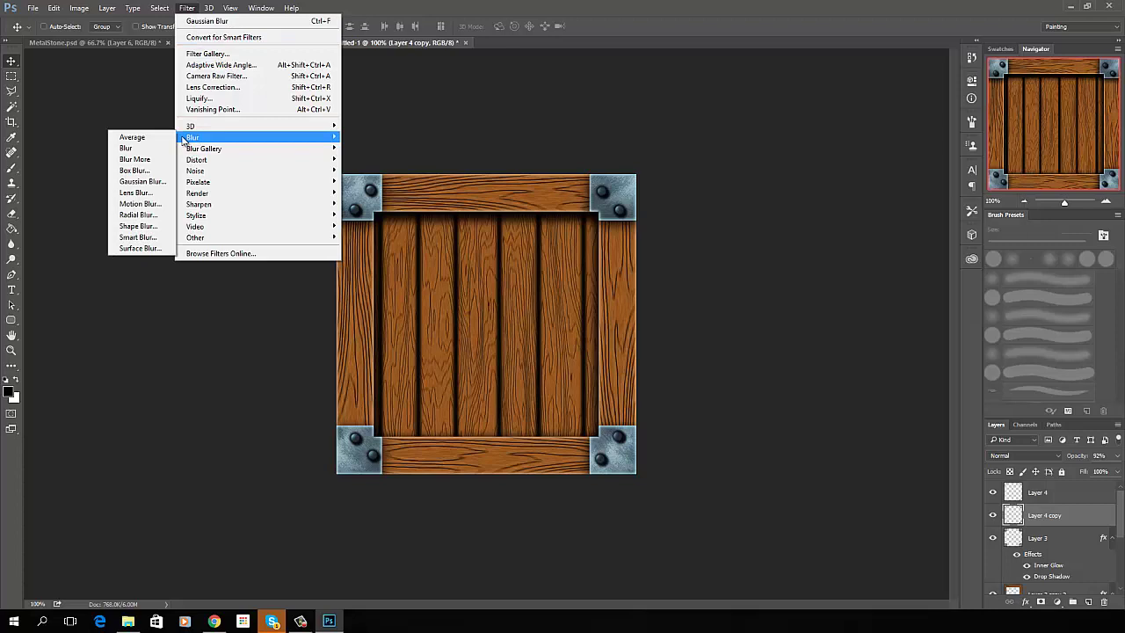
click(142, 181)
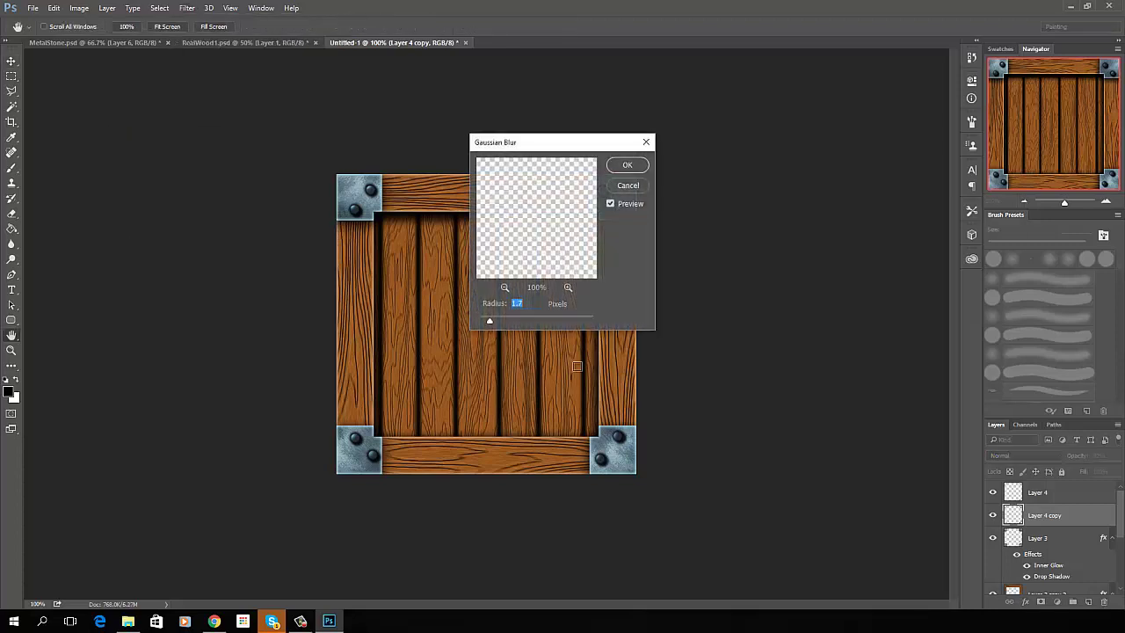
drag(492, 322, 510, 324)
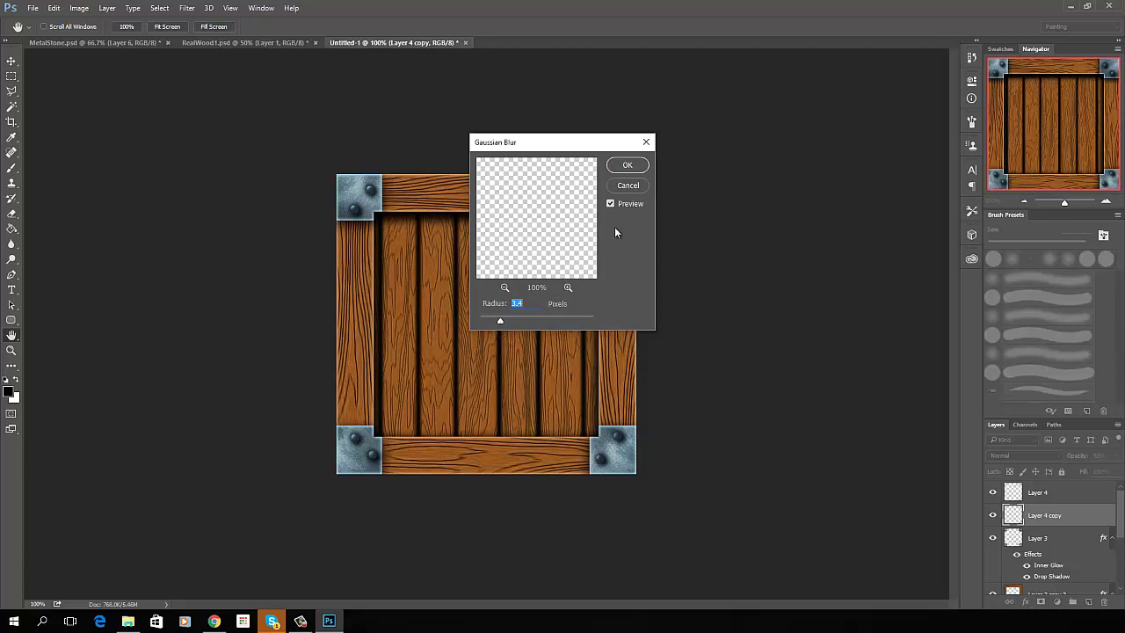
click(629, 165)
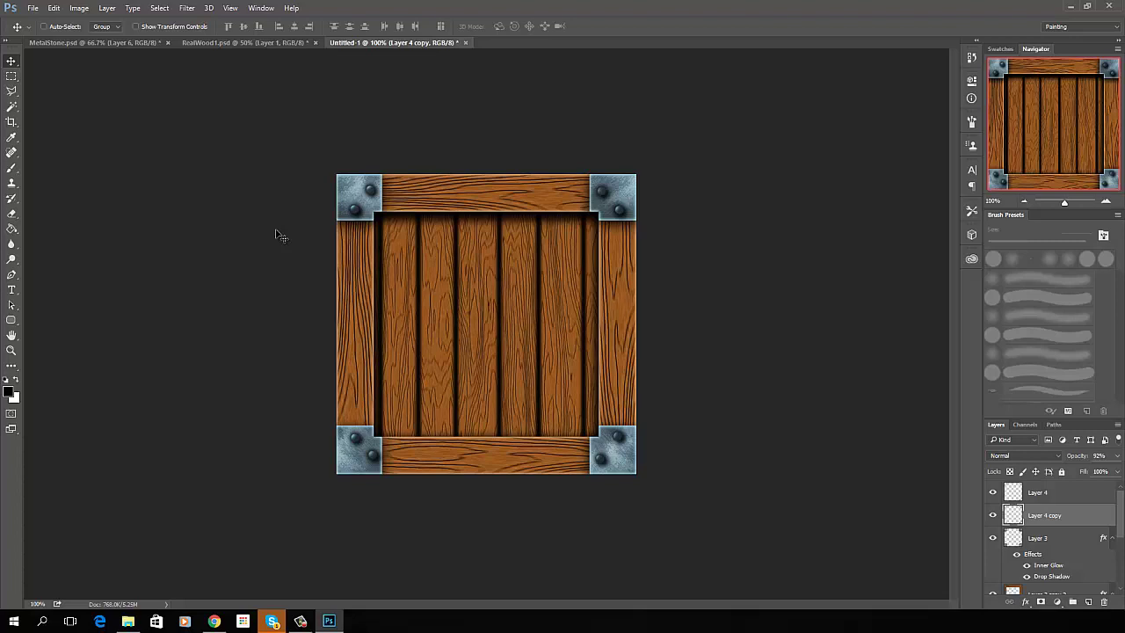
Step: Zoom to 50% to show the full crate with its corner plates and shadowed bolts
key(ctrl+minus)
key(ctrl+minus)
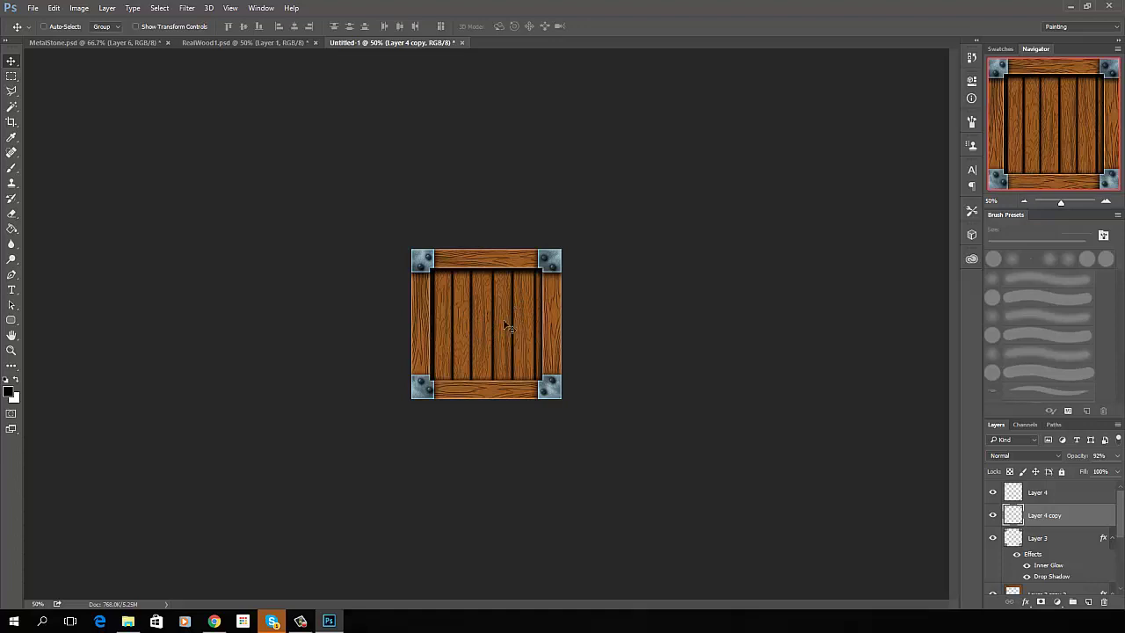
Step: Select the Eraser tool and scroll the Brush Presets panel down to the textured brushes
click(18, 213)
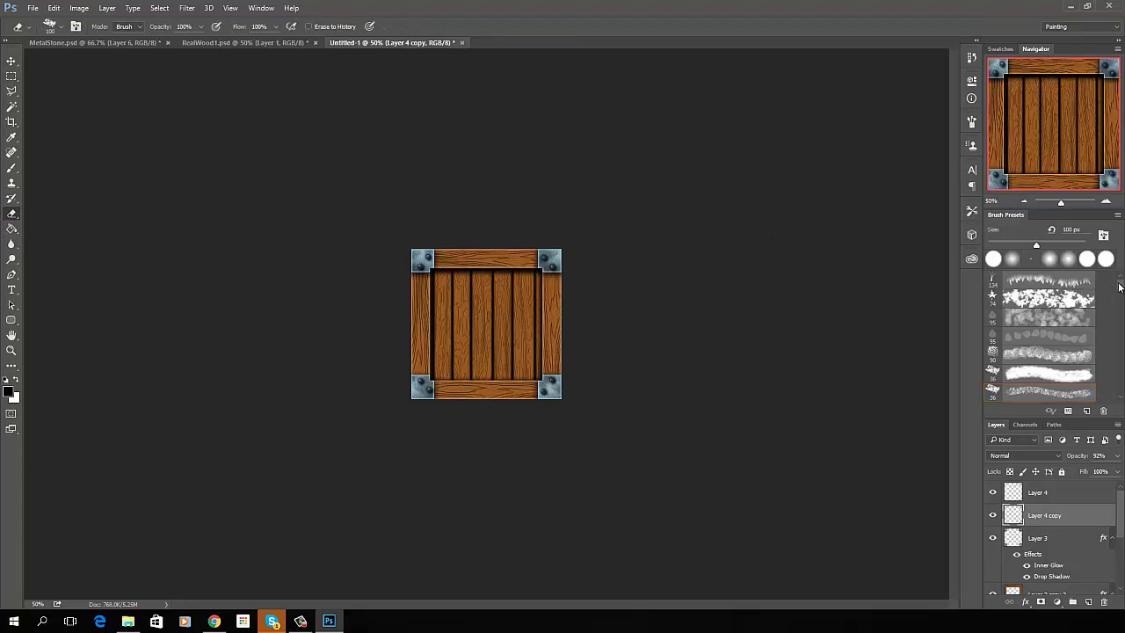
scroll(1121, 290, up, 3)
drag(1120, 295, 1119, 380)
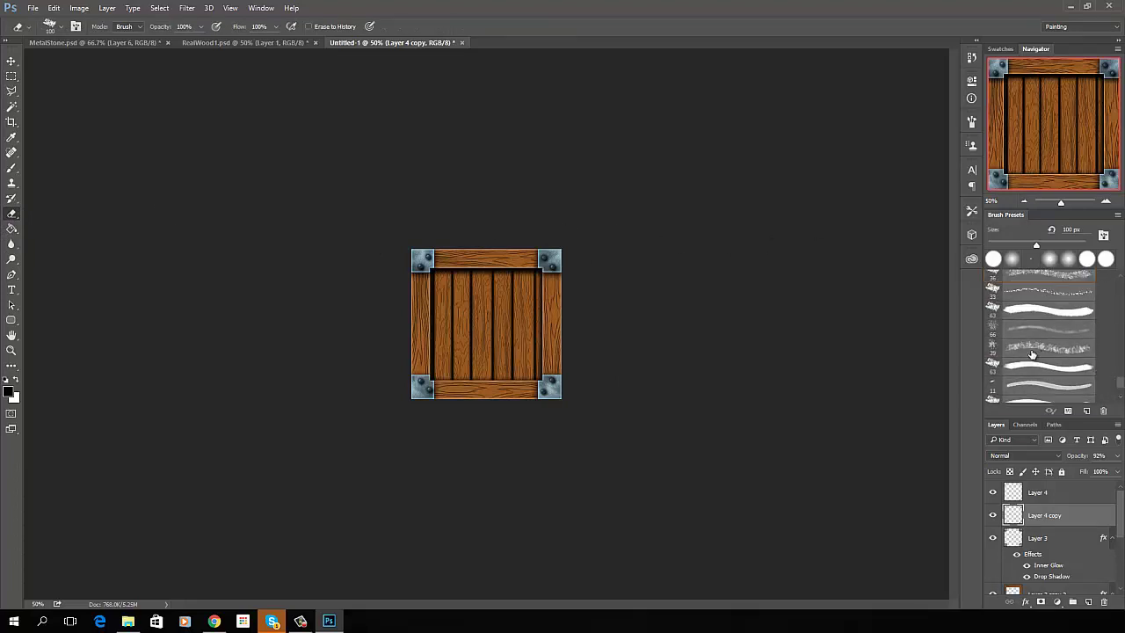